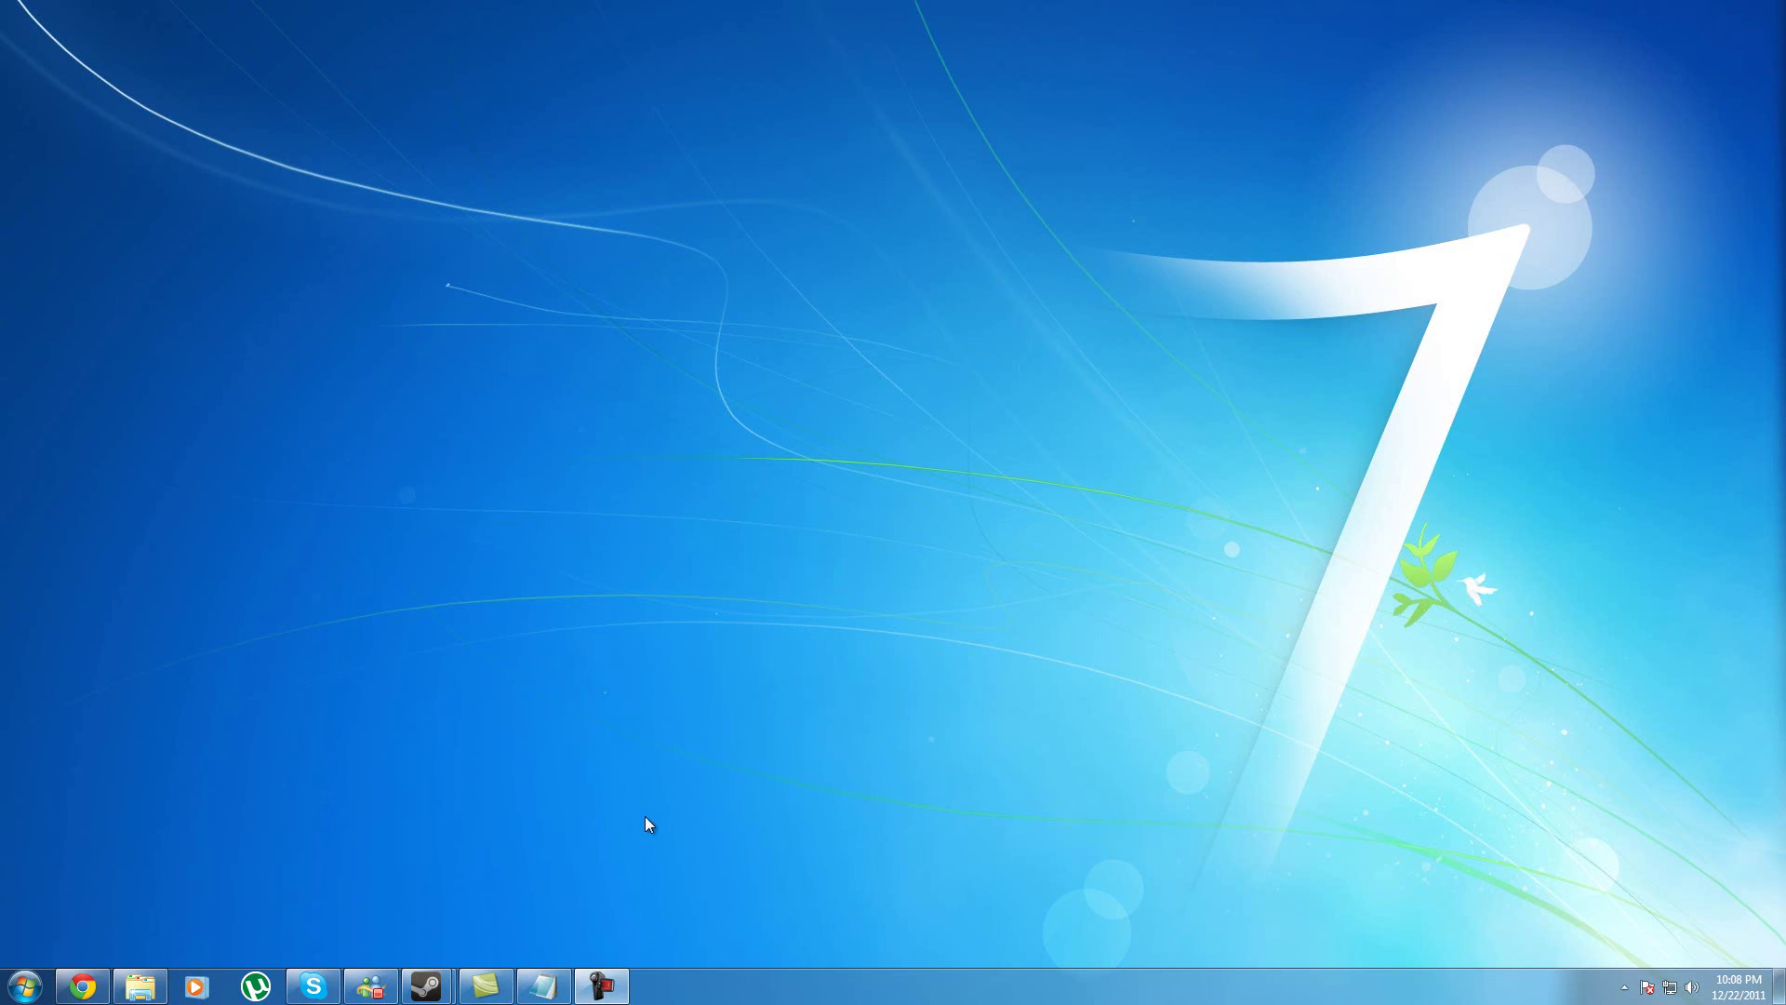
- Bring up the MediaFire d3d9.dll page, then minimize Chrome to reveal the Windows 7 desktop
left_click(178, 847)
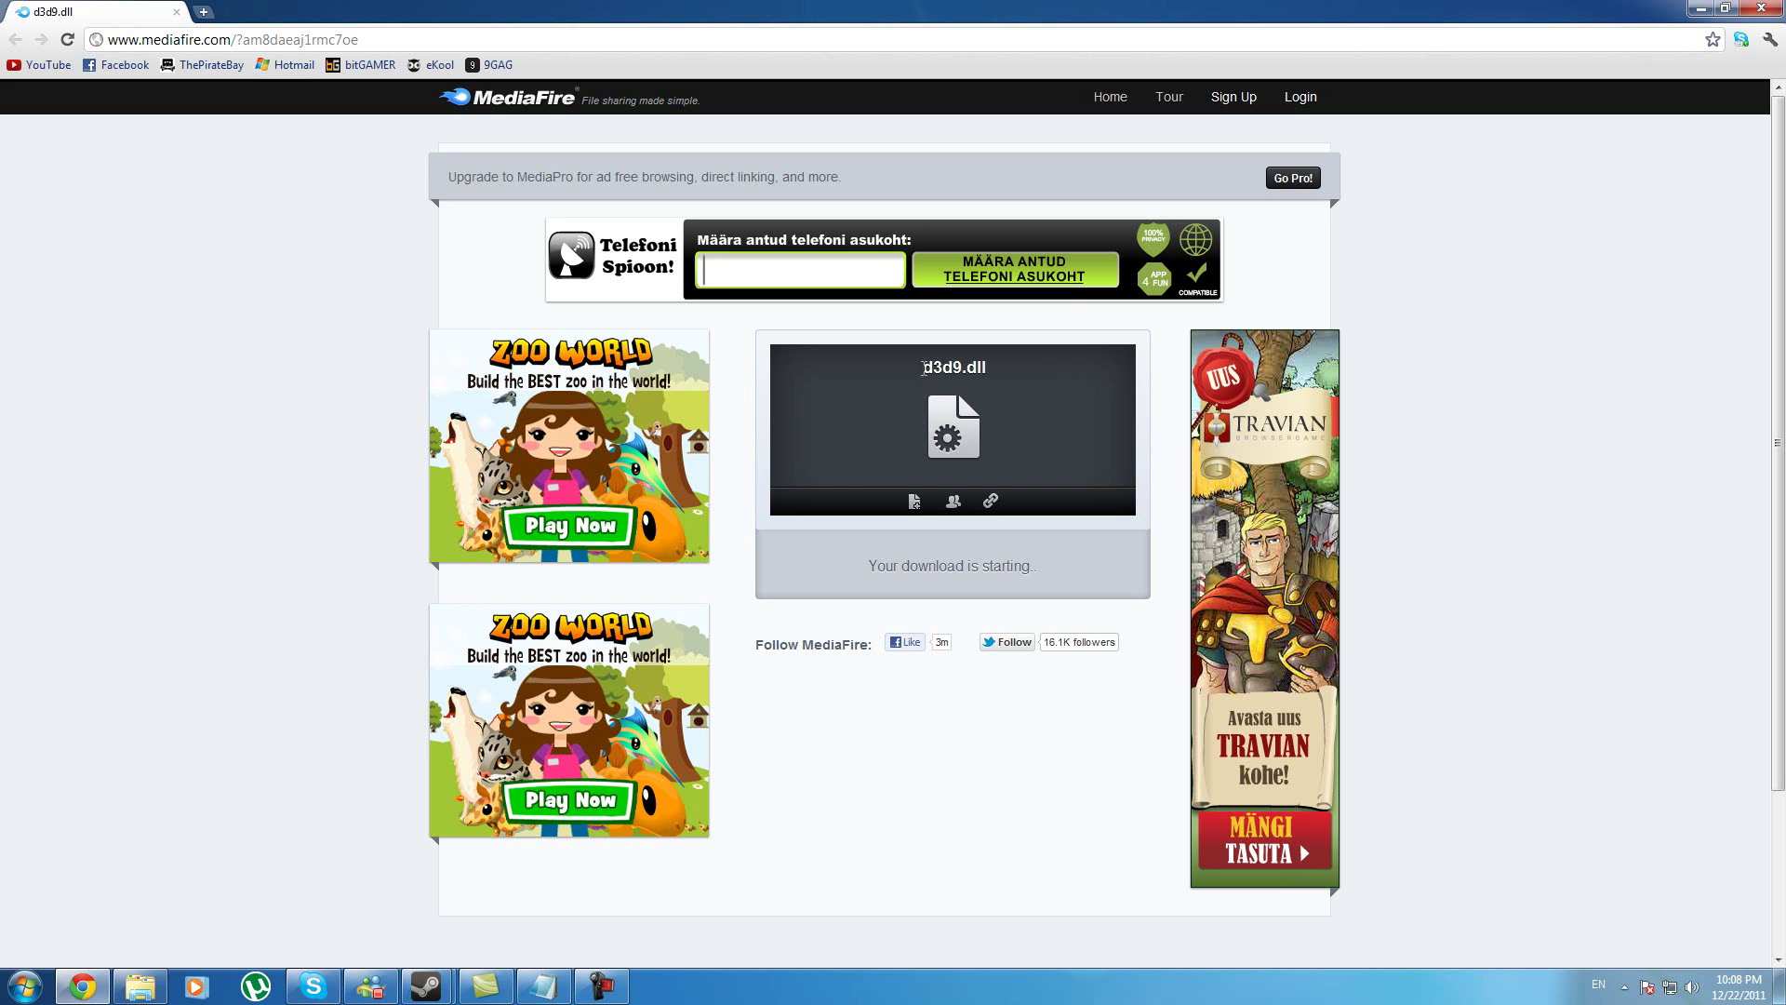
left_click(1698, 9)
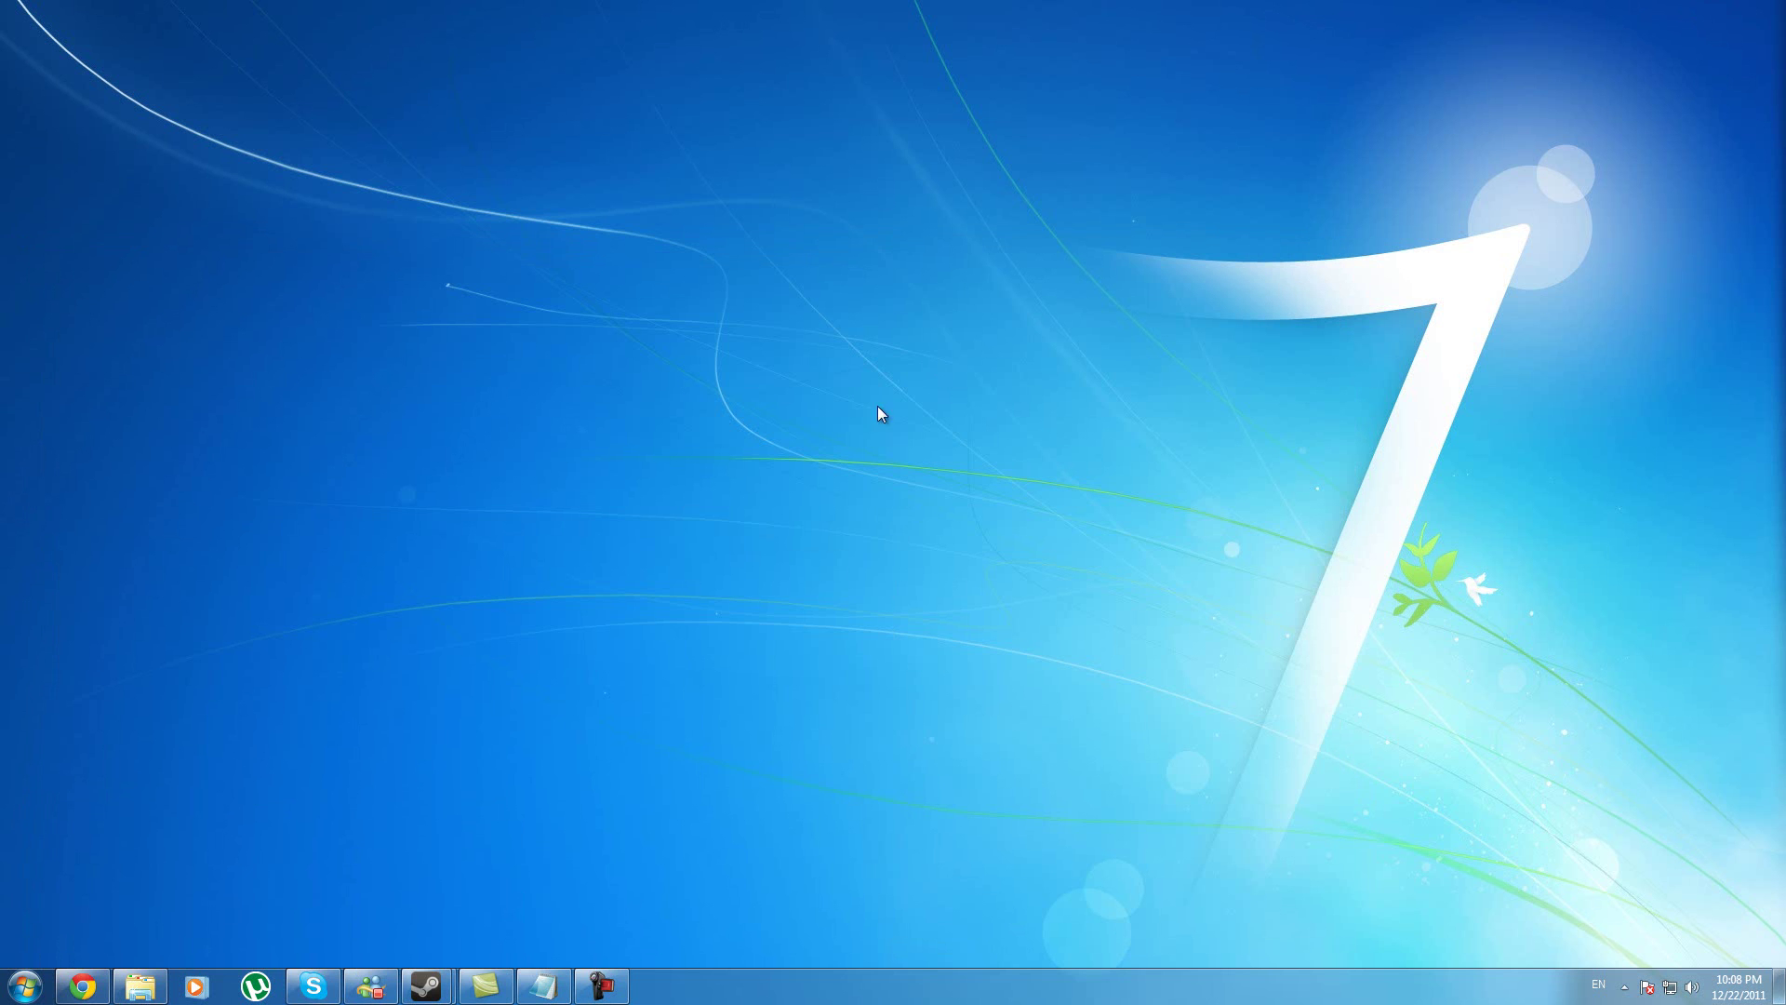
left_click(23, 985)
left_click(293, 742)
double_click(843, 460)
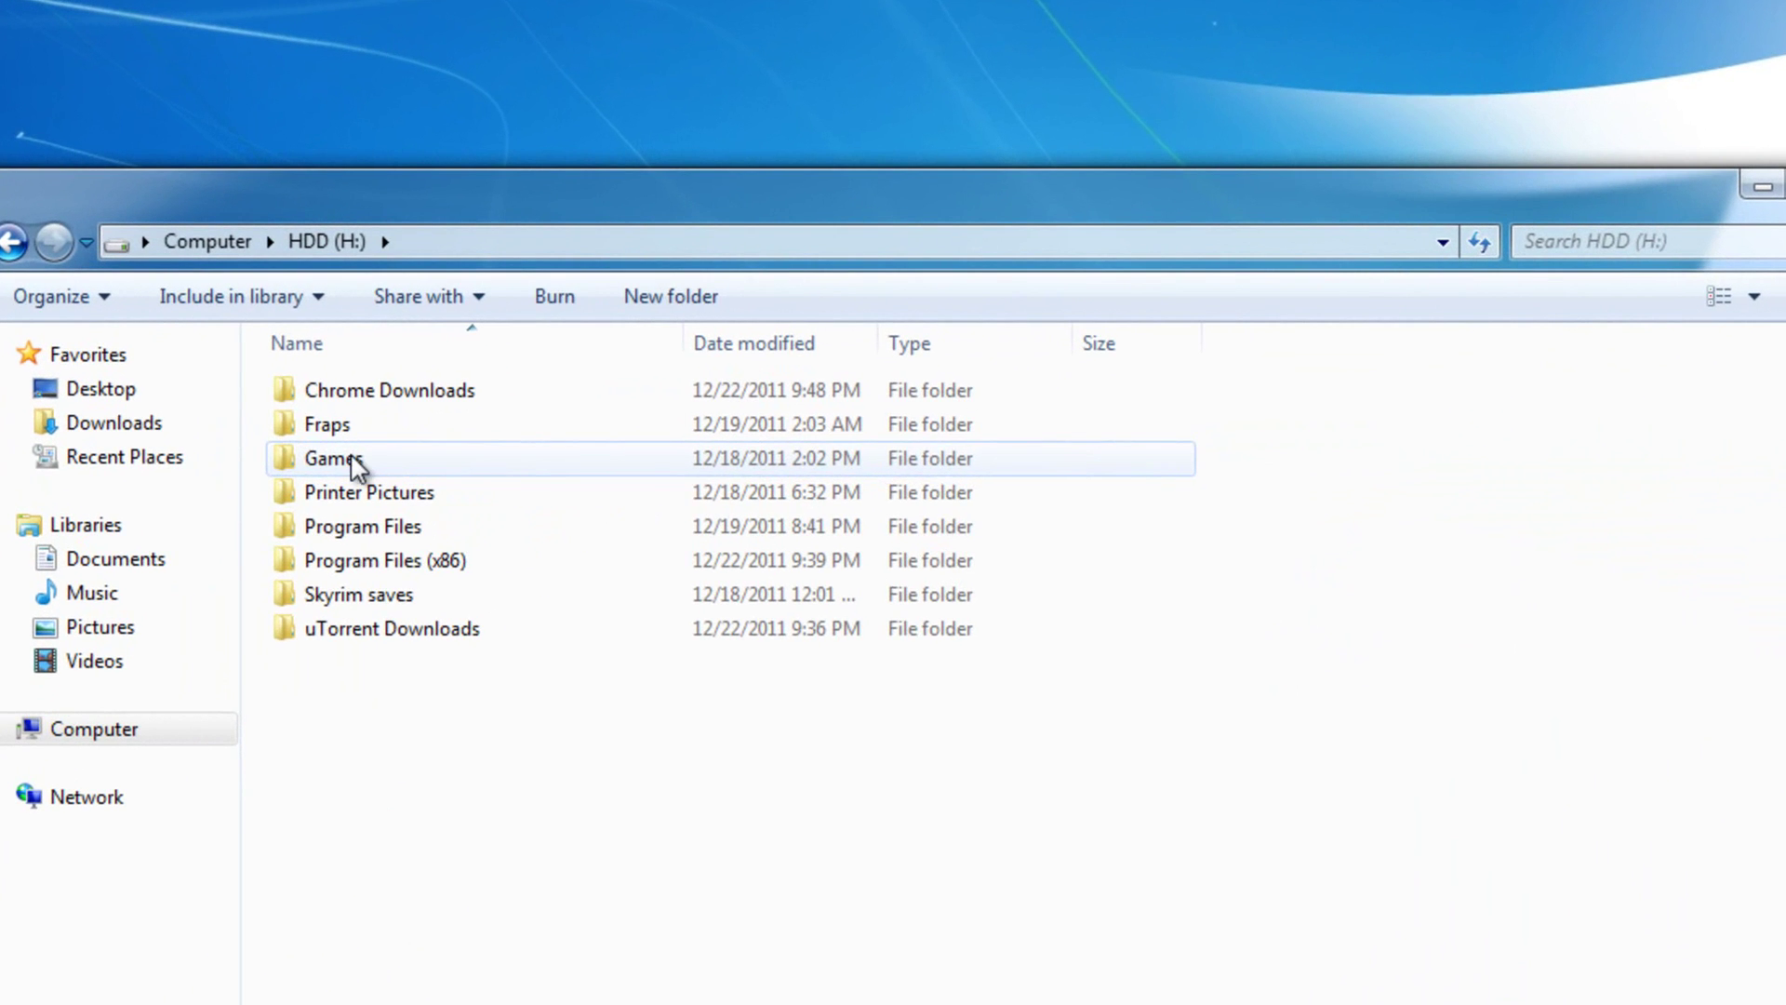
double_click(349, 460)
double_click(353, 398)
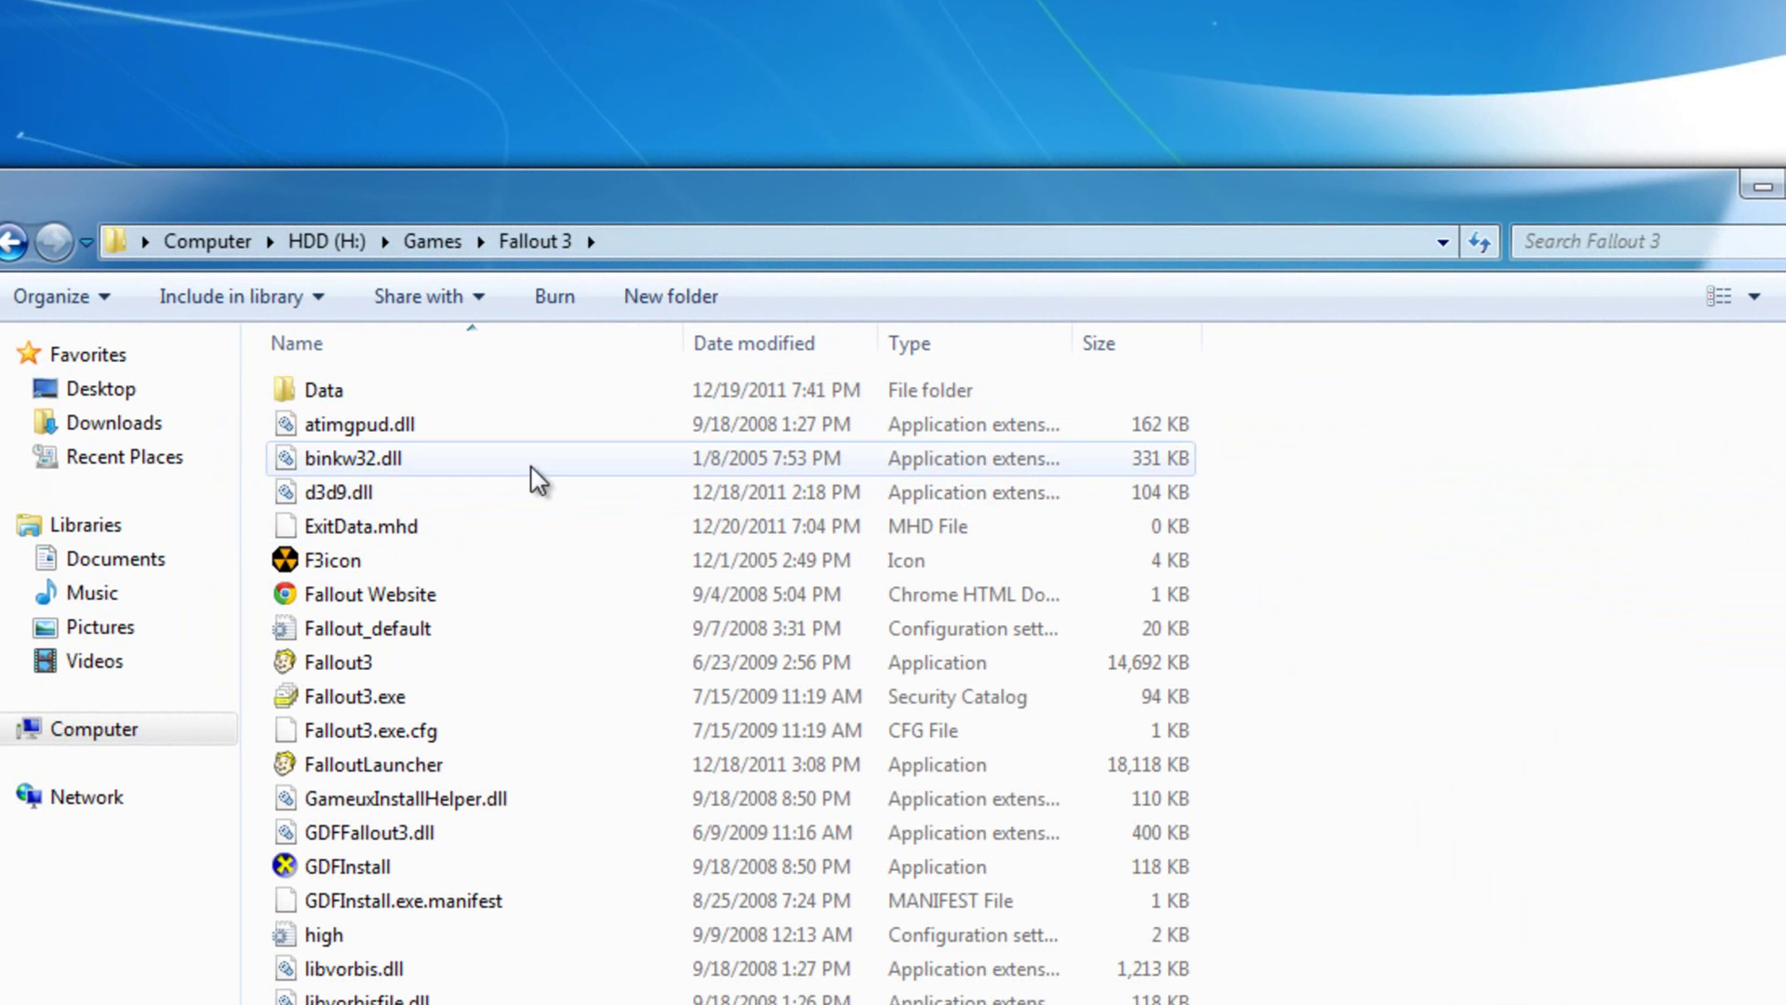
left_click(359, 491)
left_click(1307, 544)
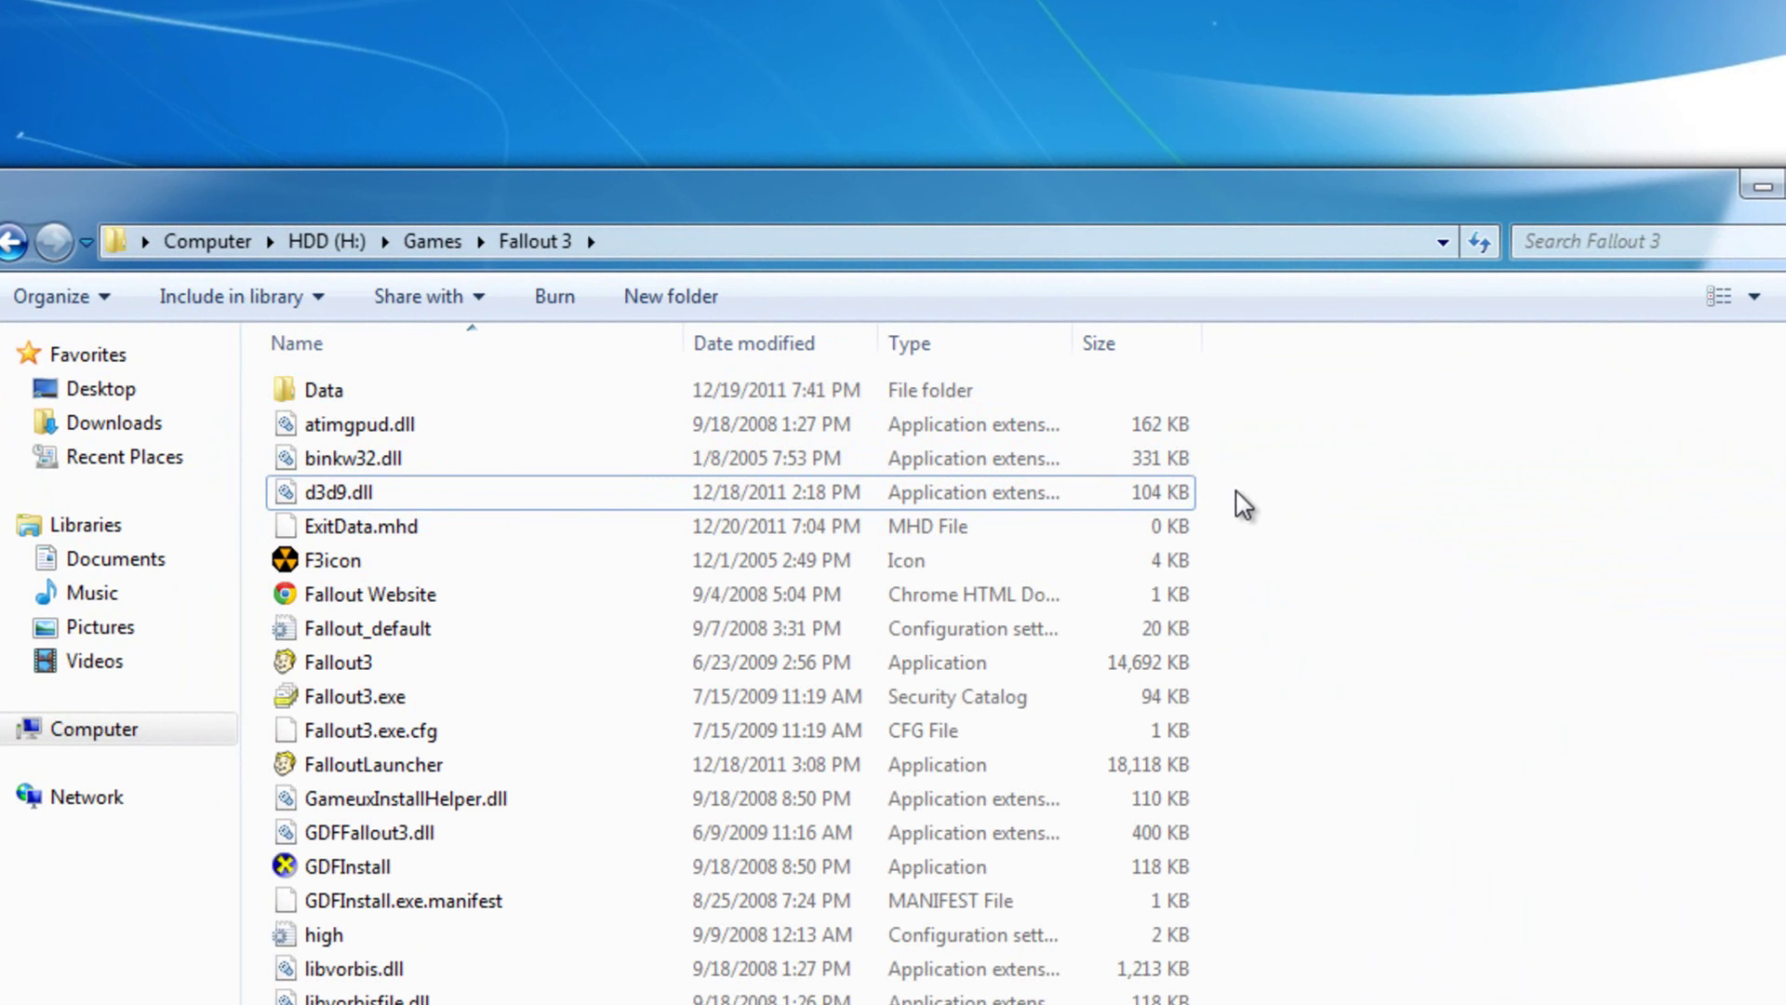
left_click(725, 495)
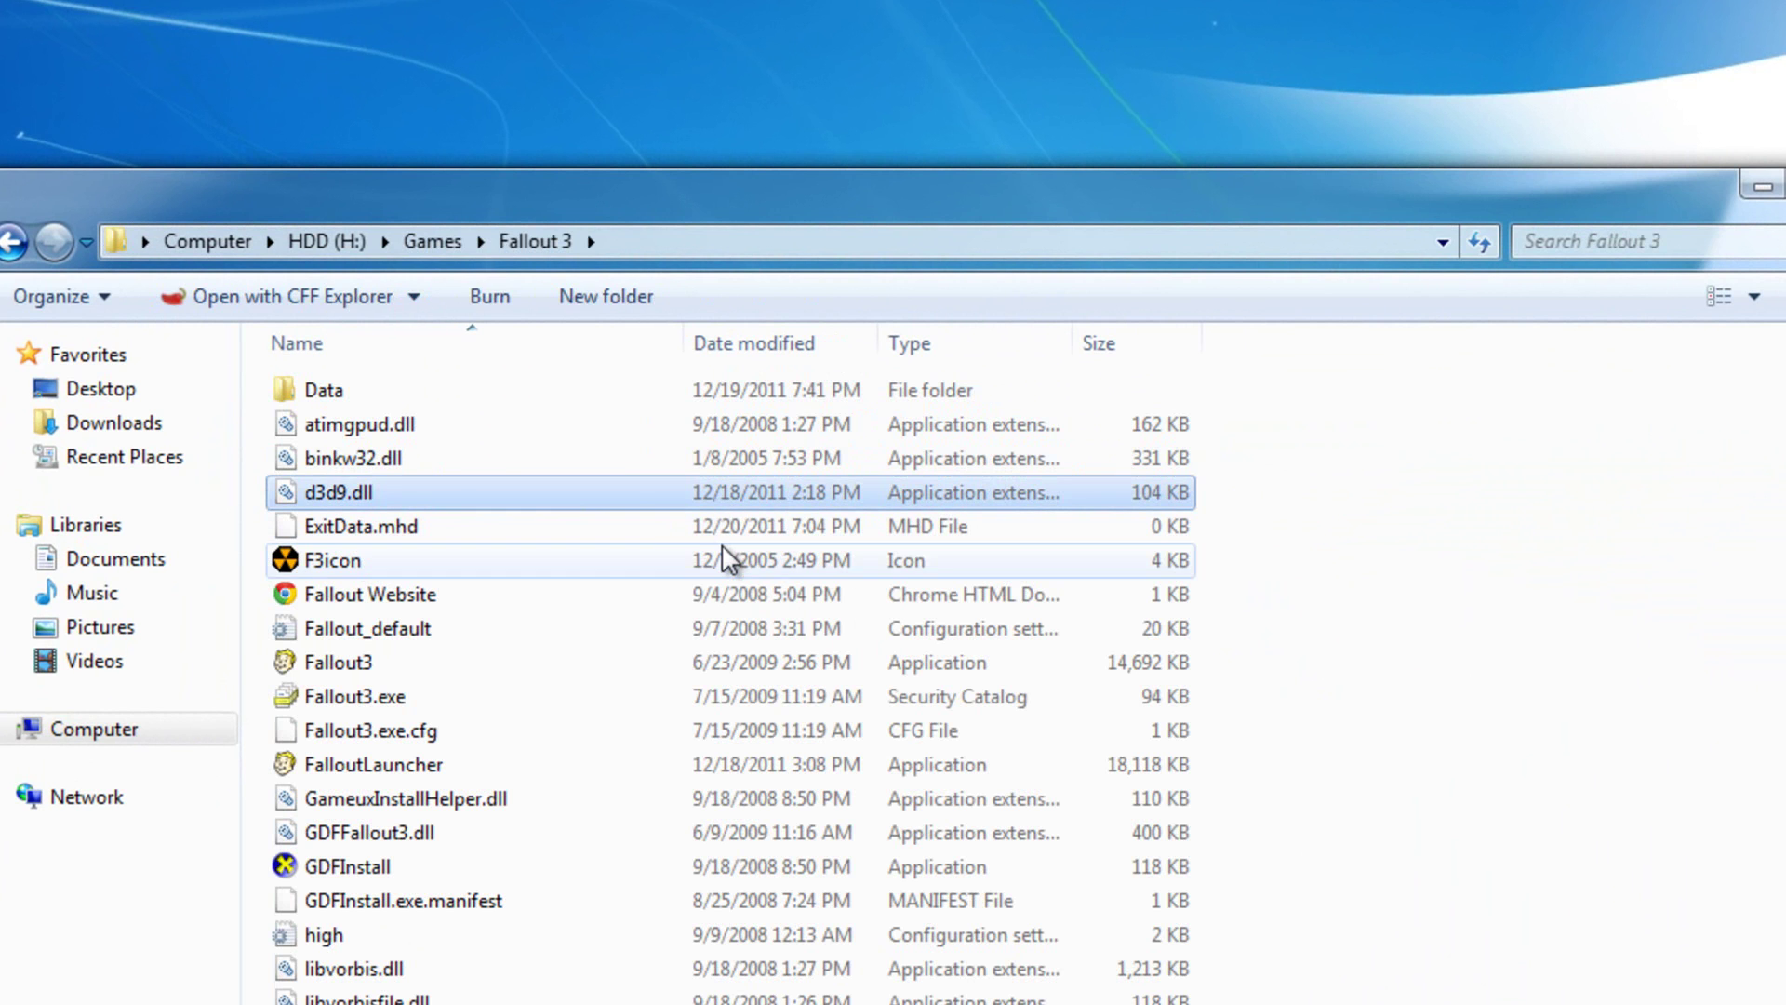
left_click(1635, 598)
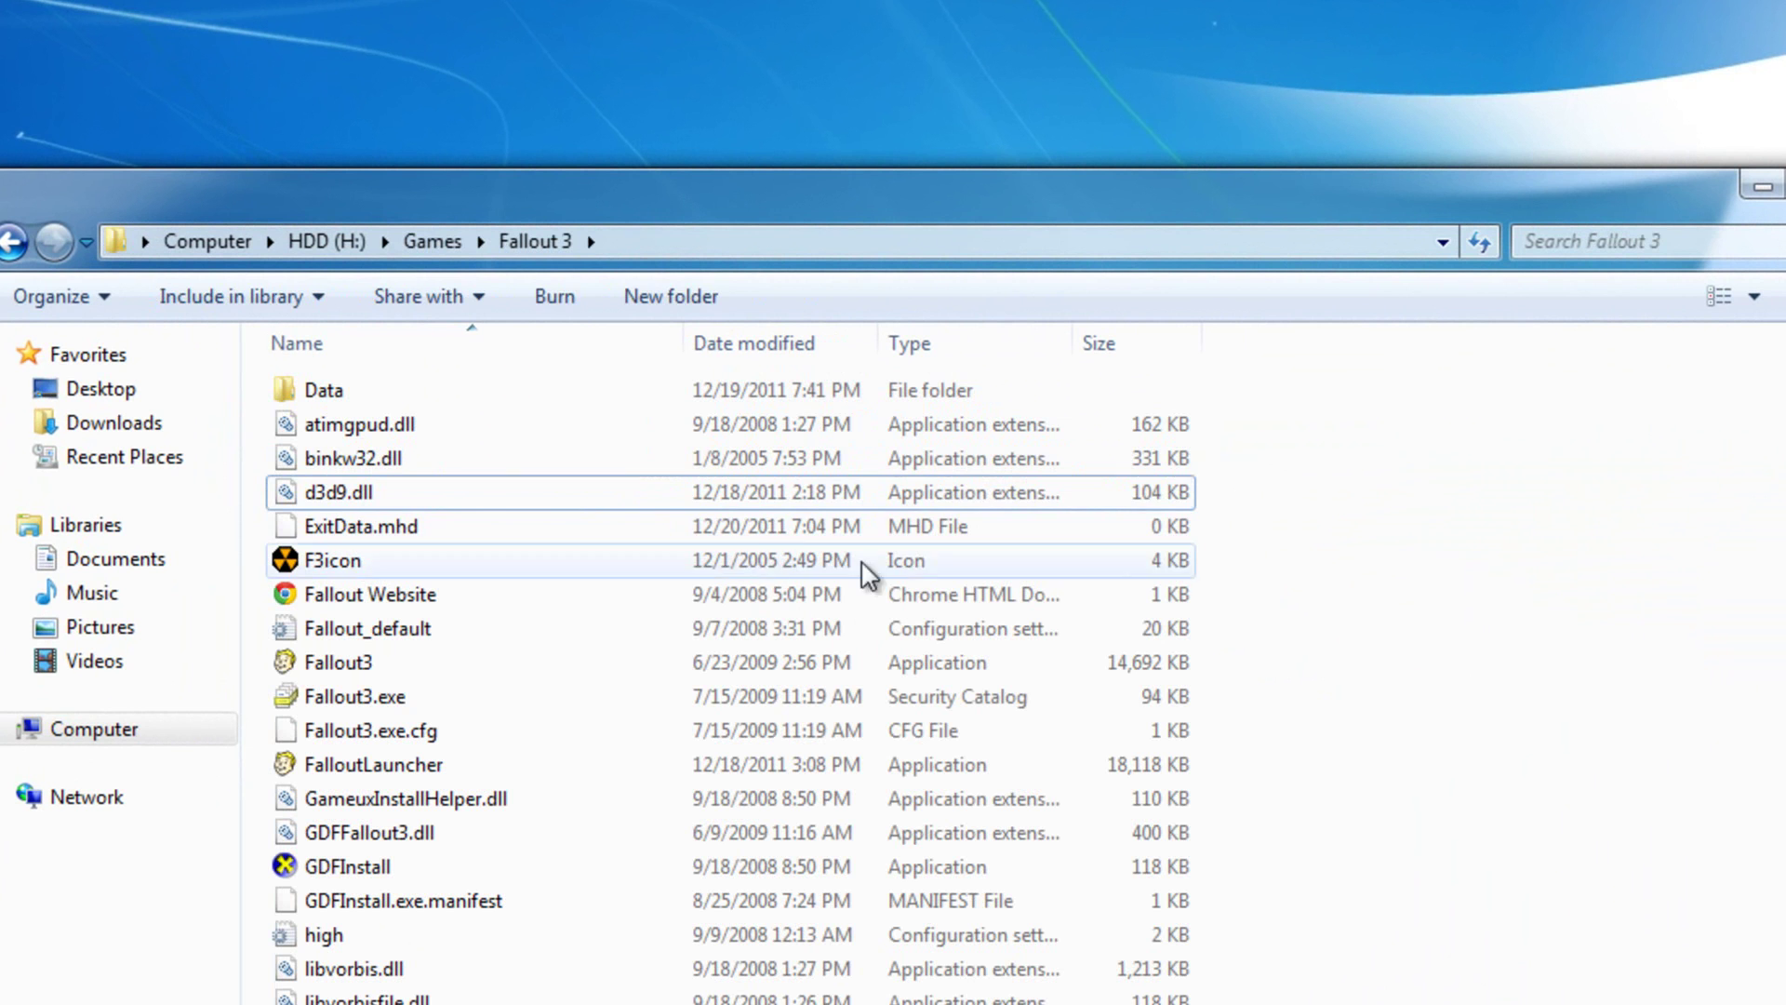
left_click(879, 502)
left_click(1449, 552)
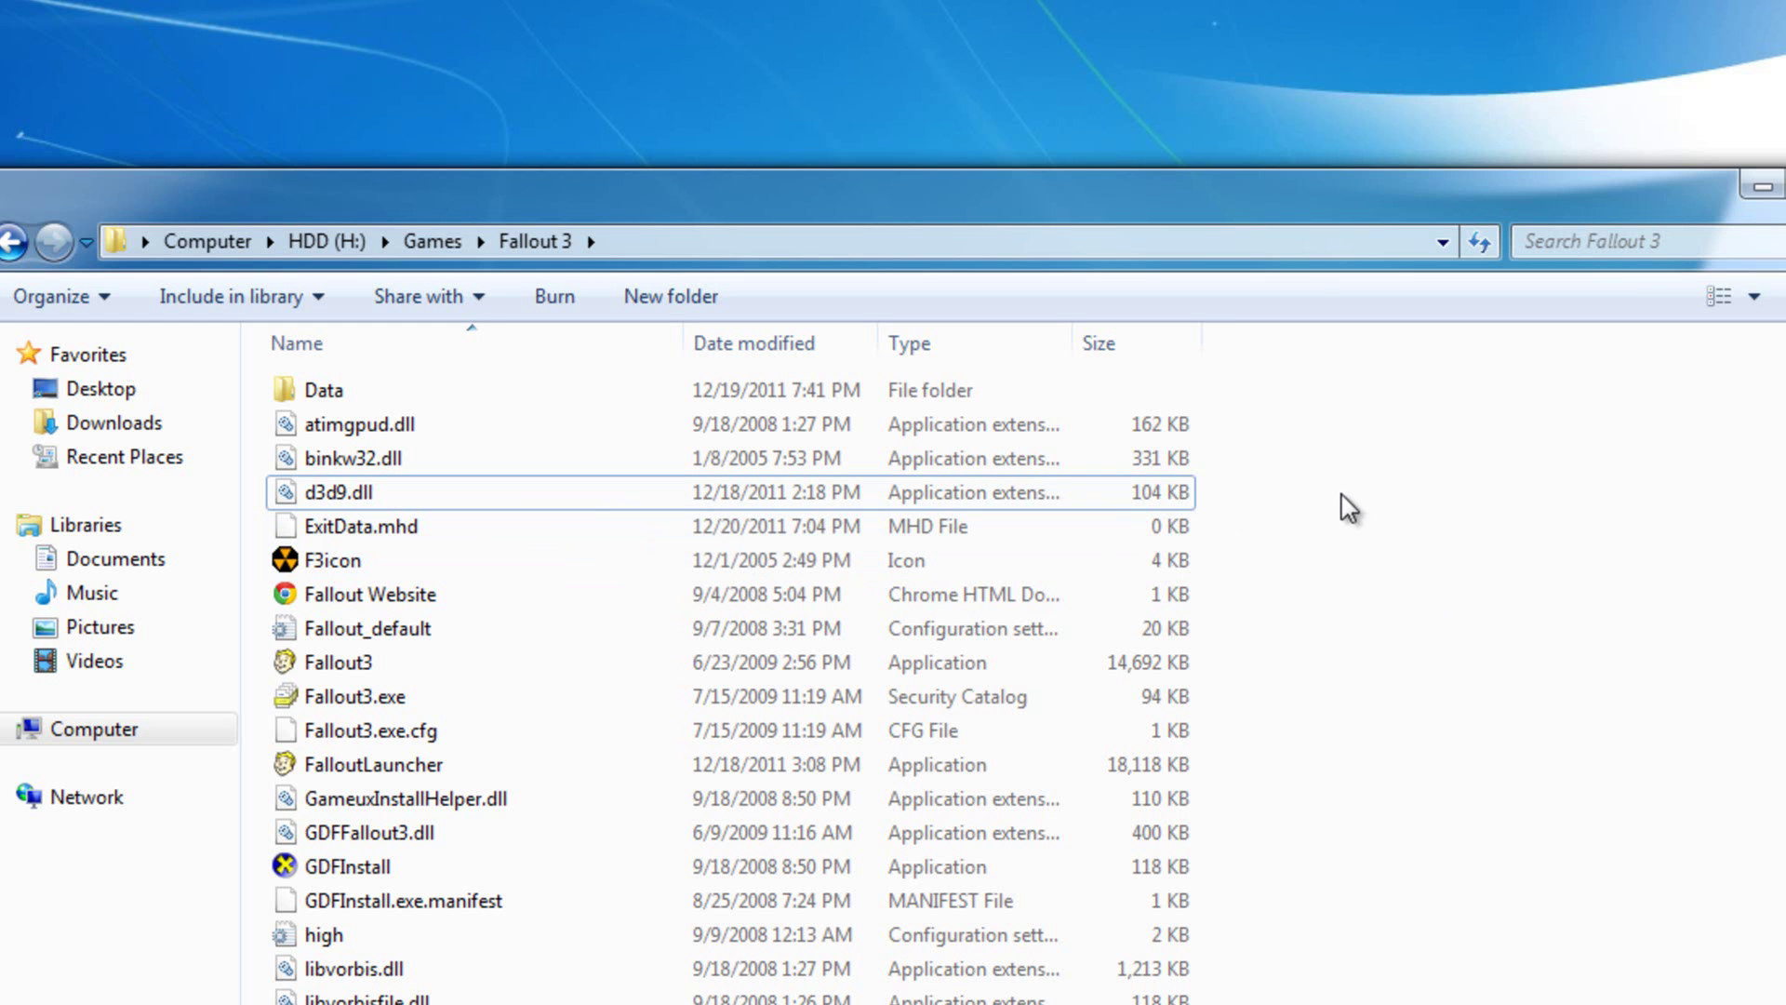
left_click(1760, 186)
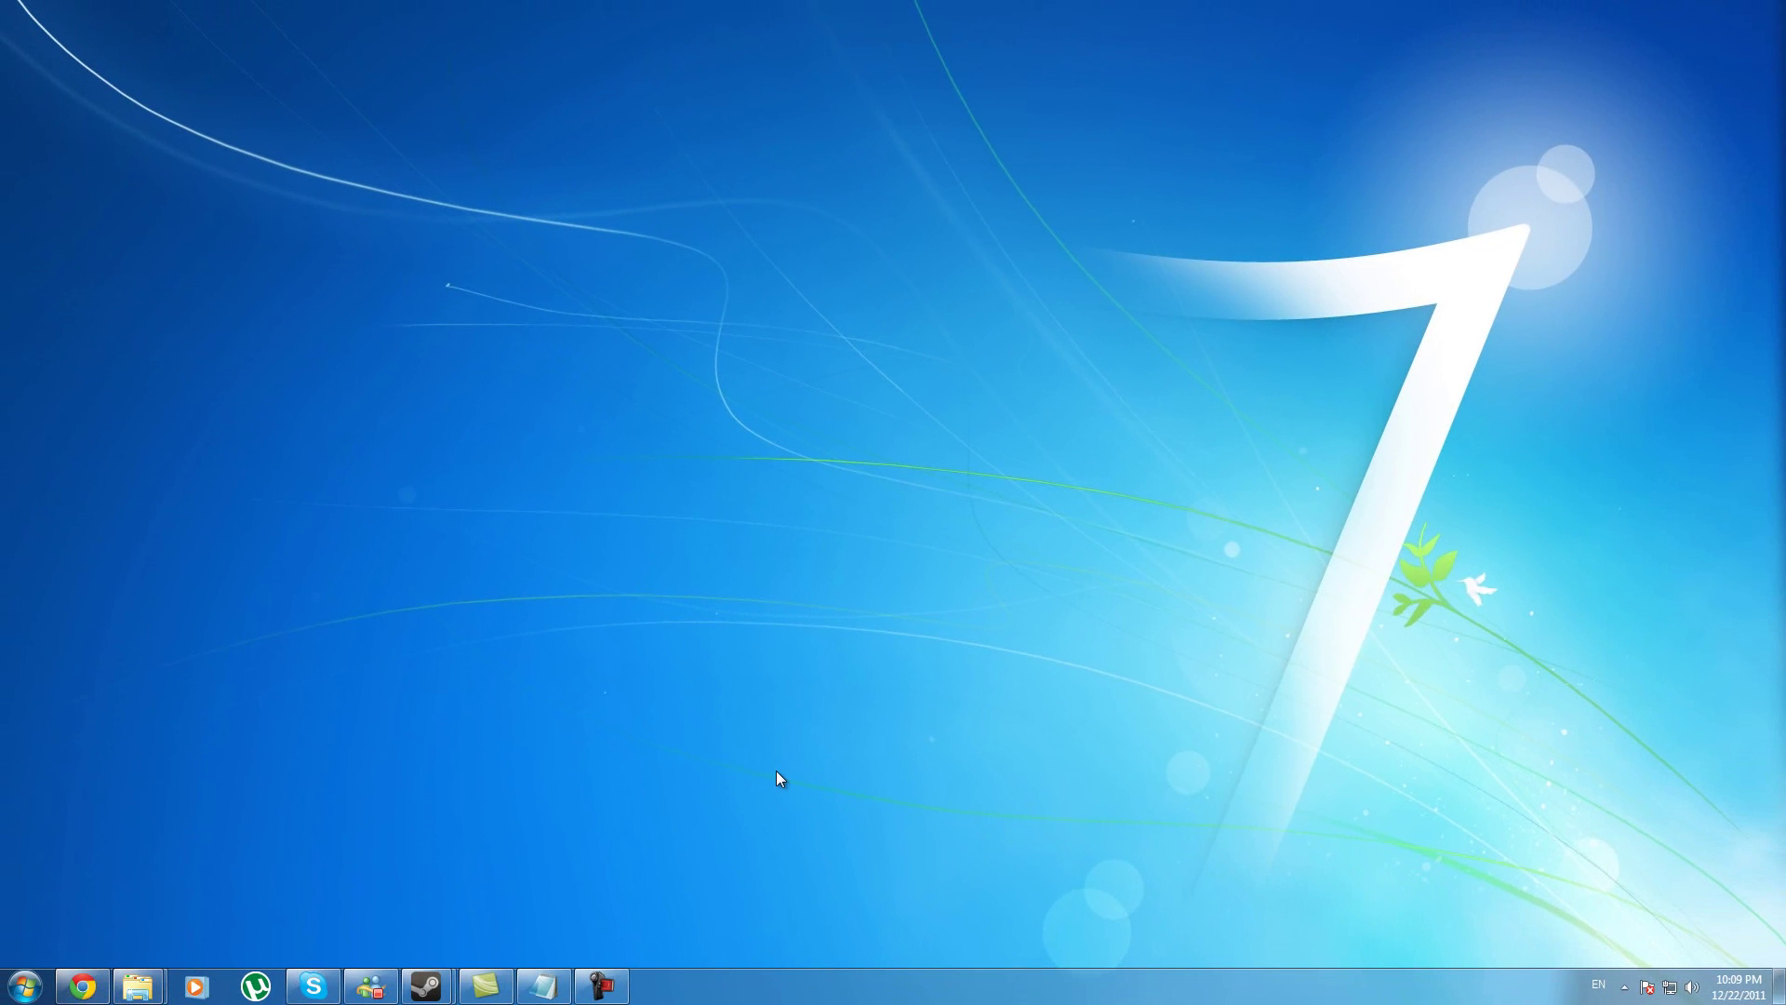
- Open the Documents\My Games\Fallout3 folder from the Start menu
left_click(23, 986)
left_click(257, 616)
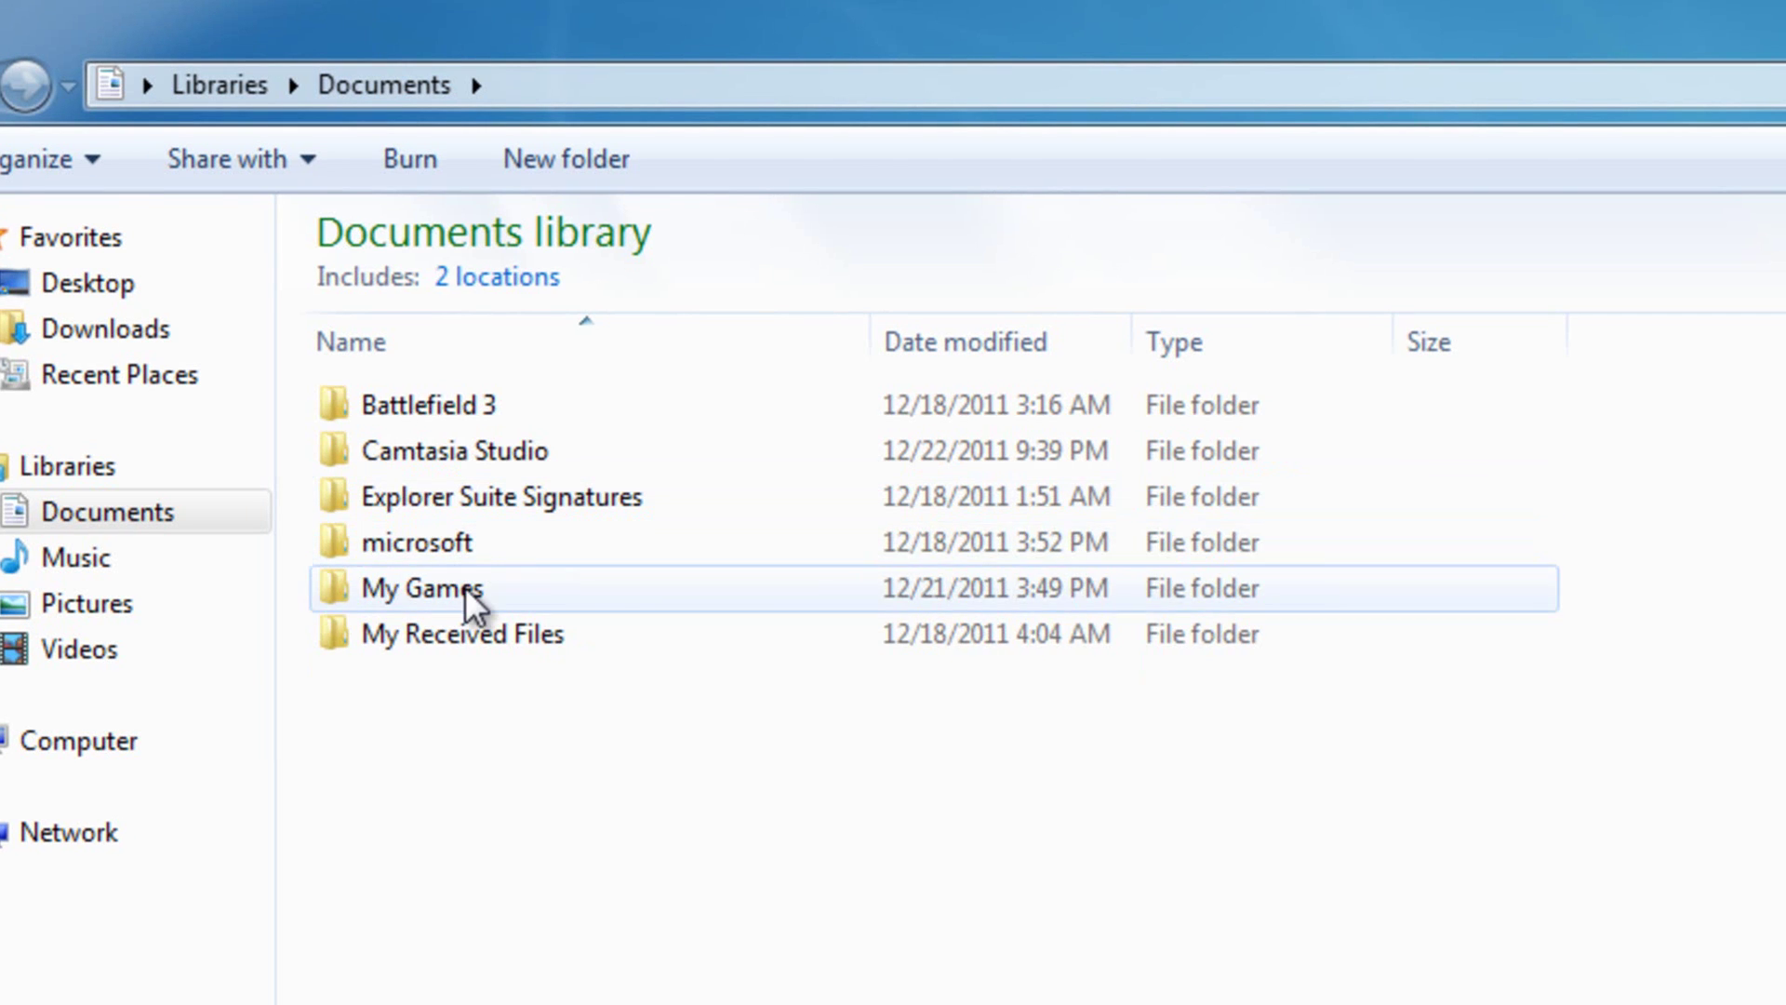
double_click(465, 586)
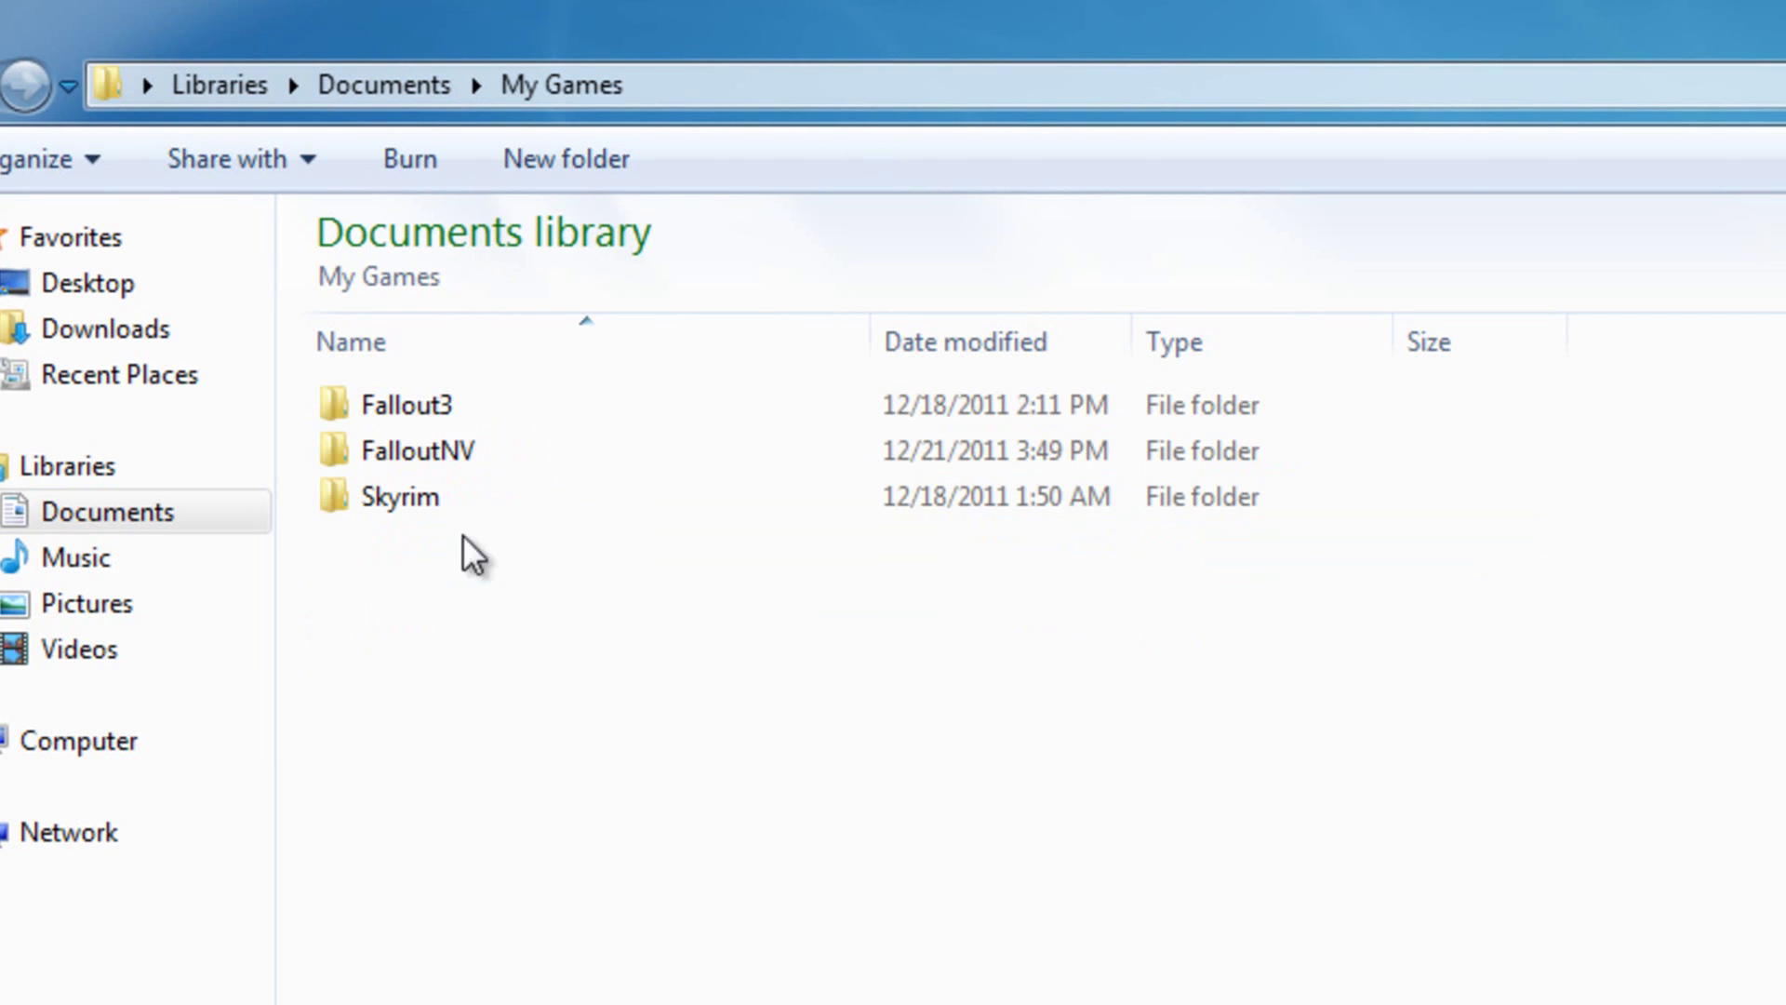
double_click(445, 416)
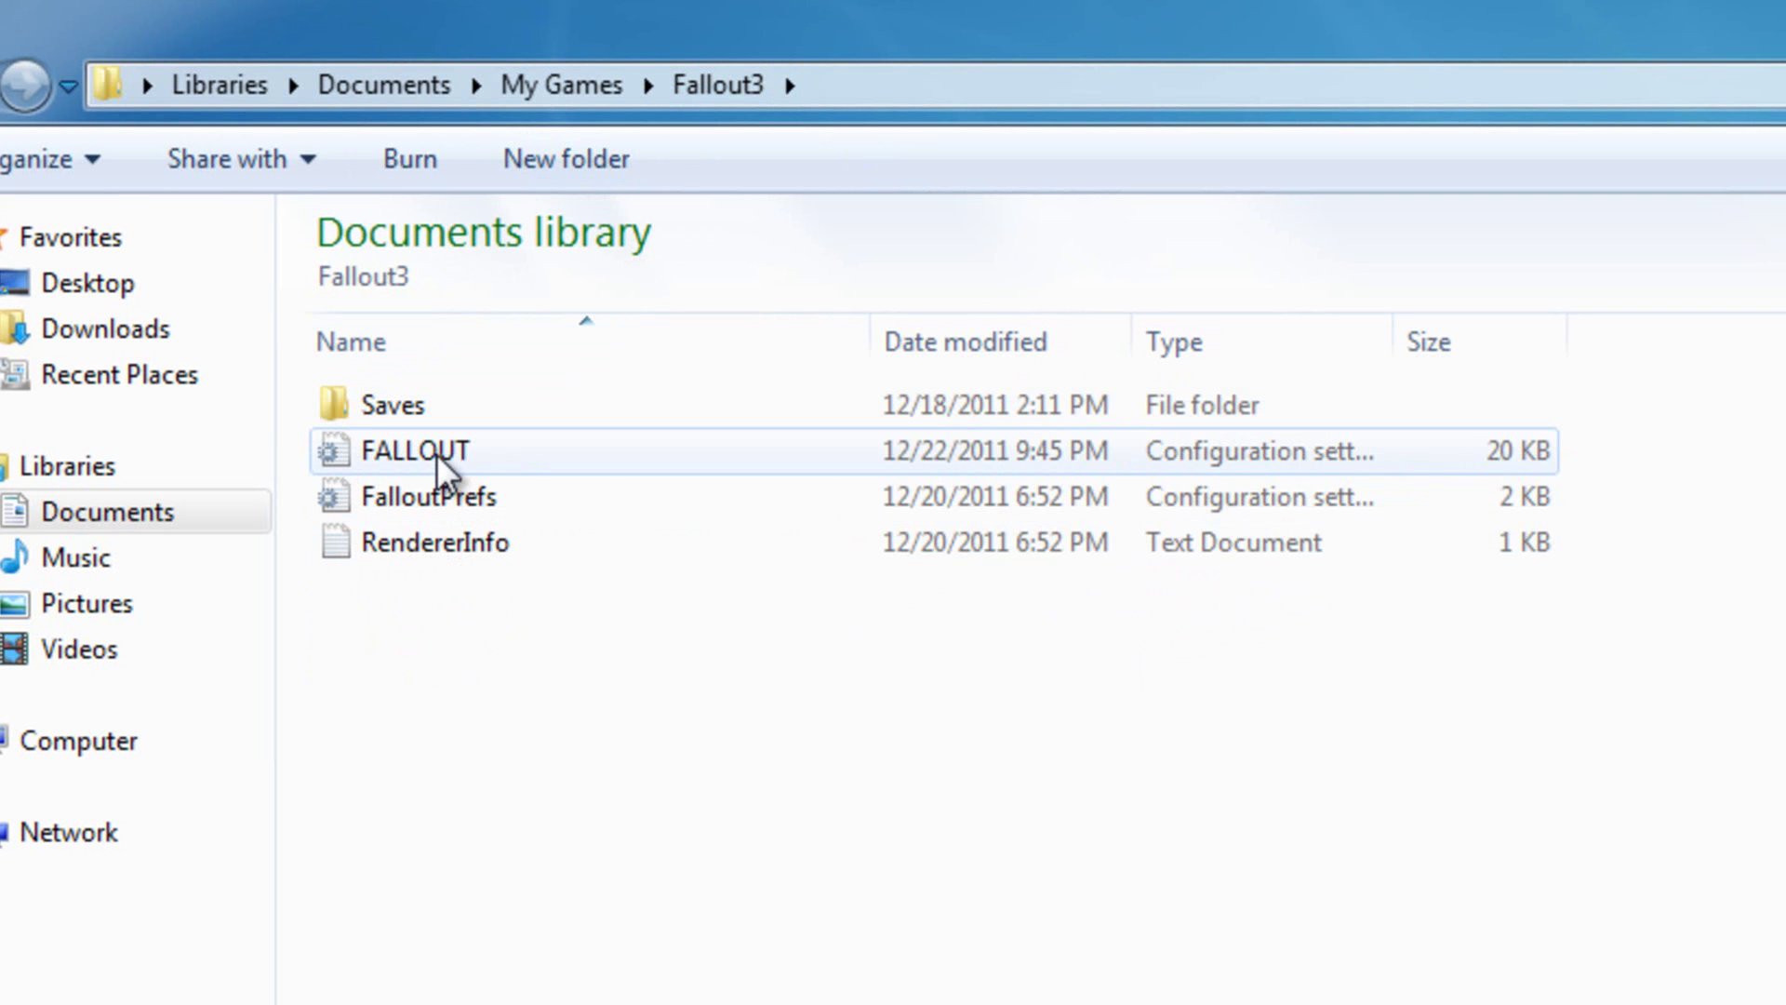
- Open the FALLOUT configuration file in Notepad and scroll through its settings
double_click(437, 454)
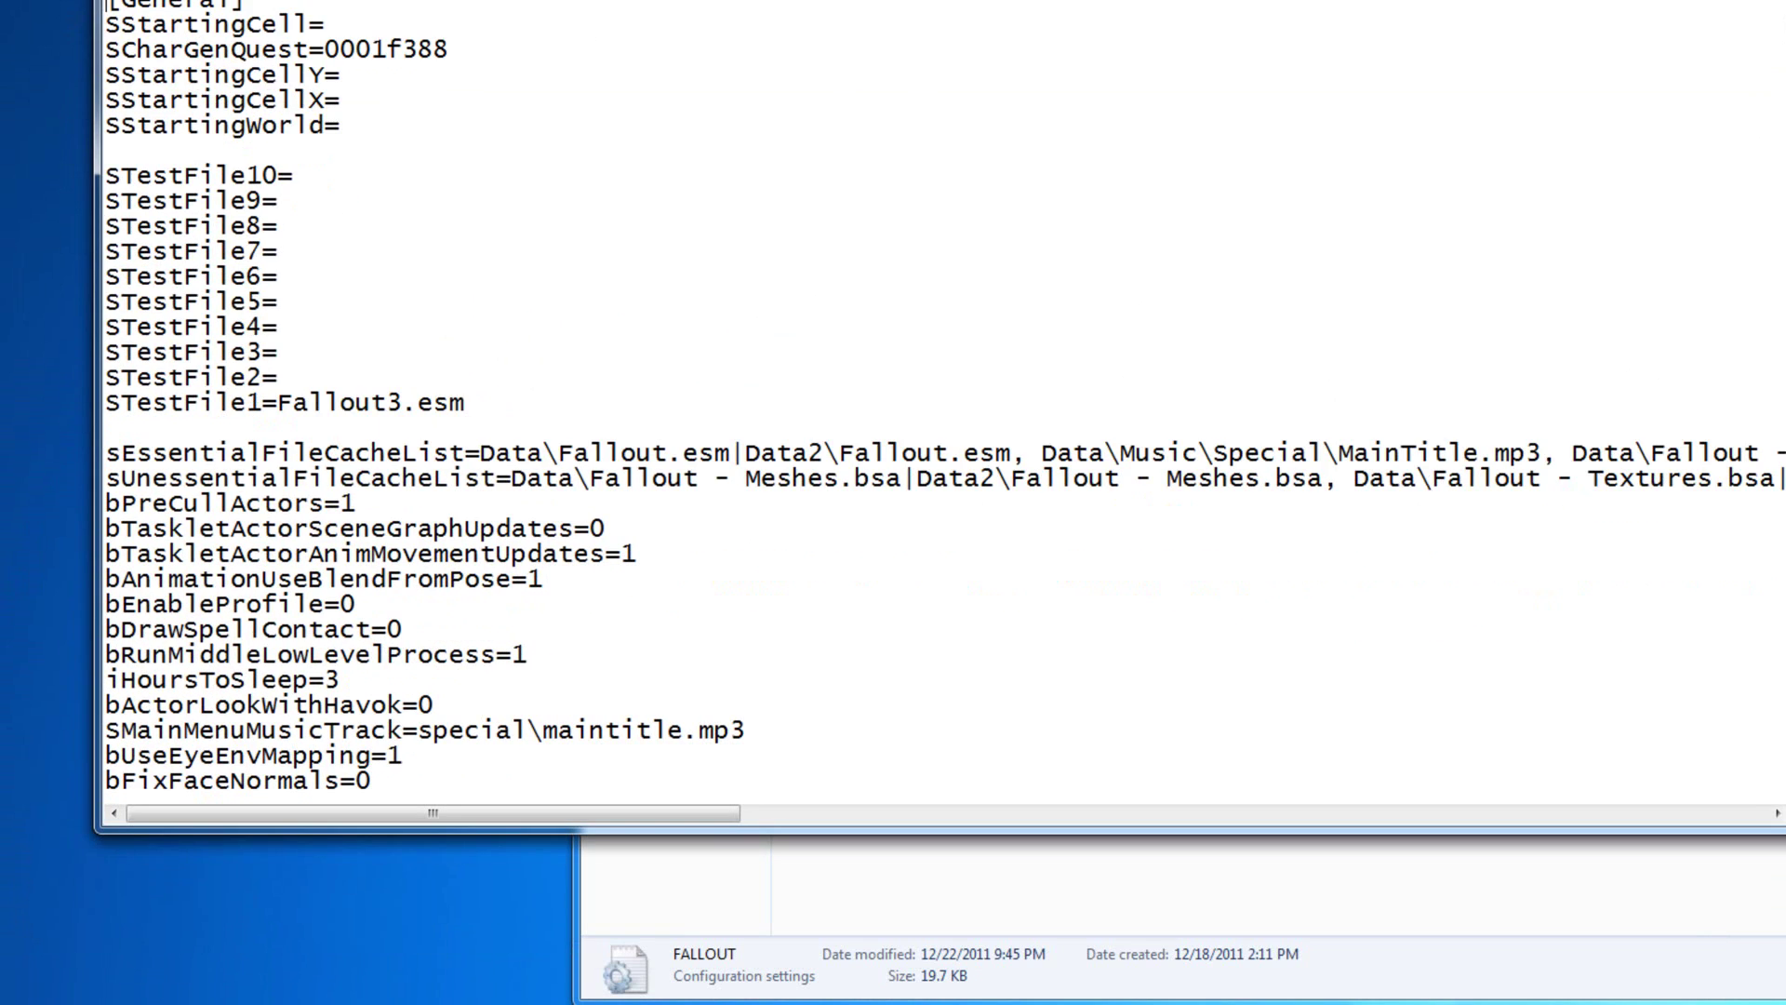
scroll(511, 531, "down", 5)
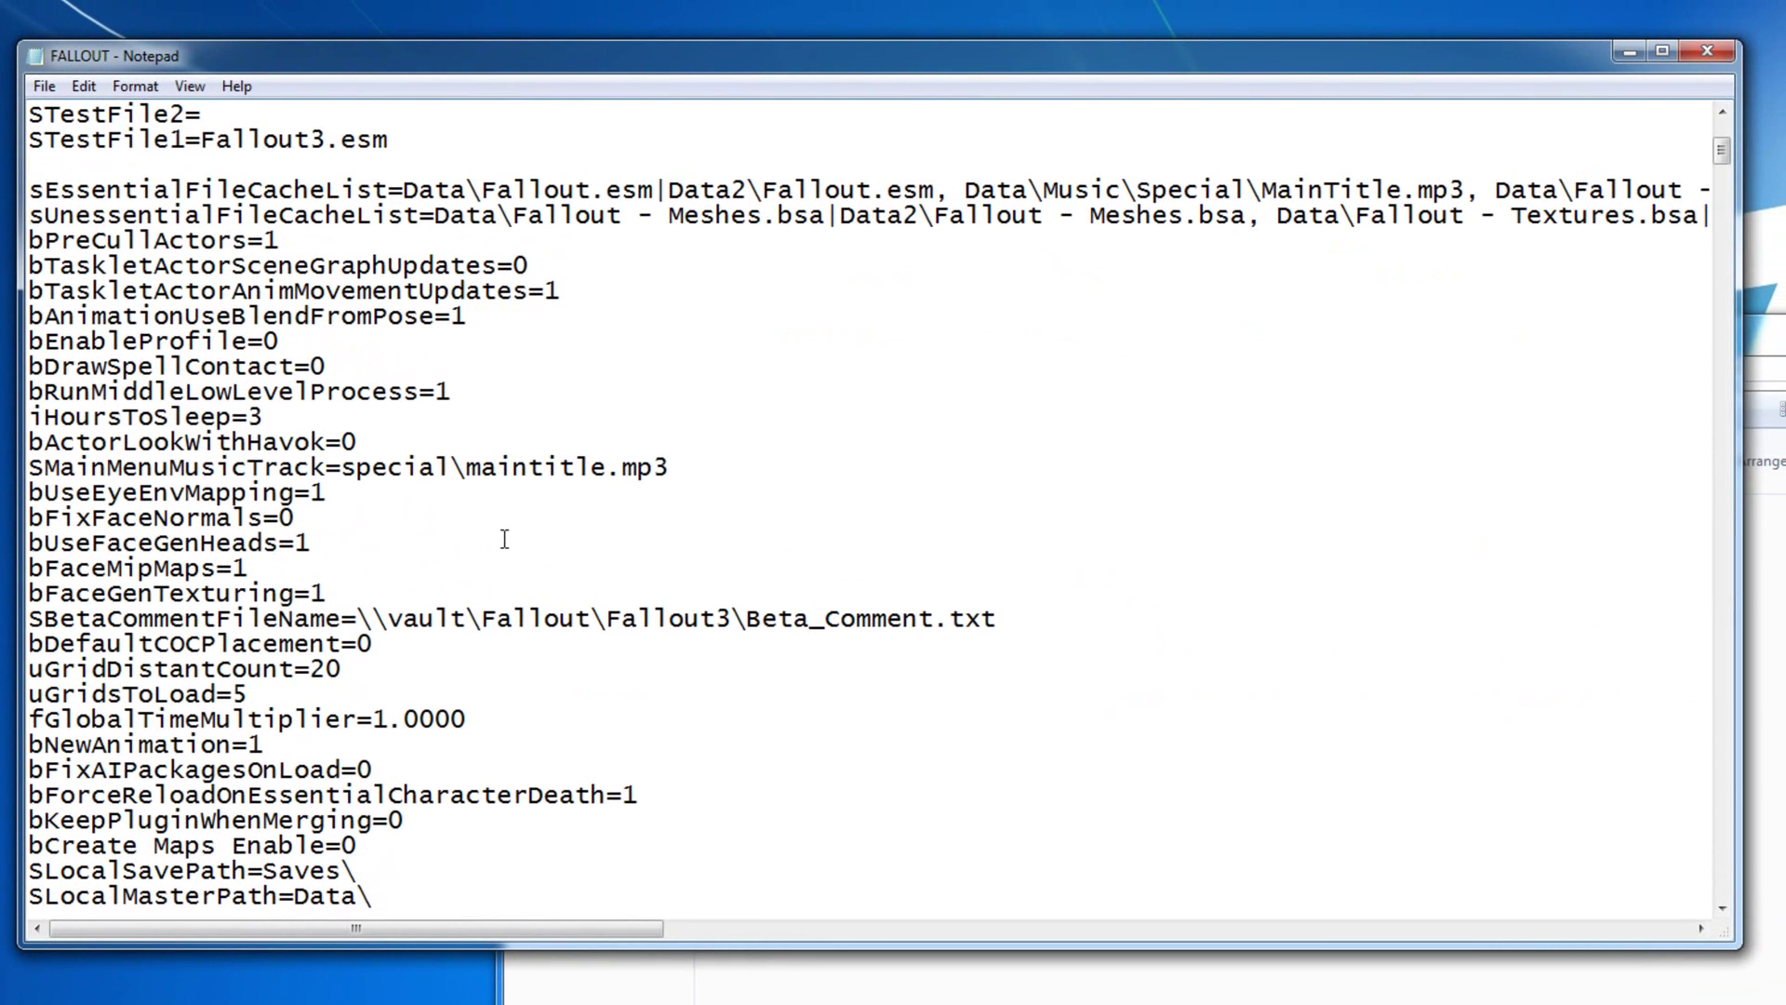
scroll(504, 540, "down", 5)
scroll(504, 539, "down", 1)
scroll(504, 540, "up", 11)
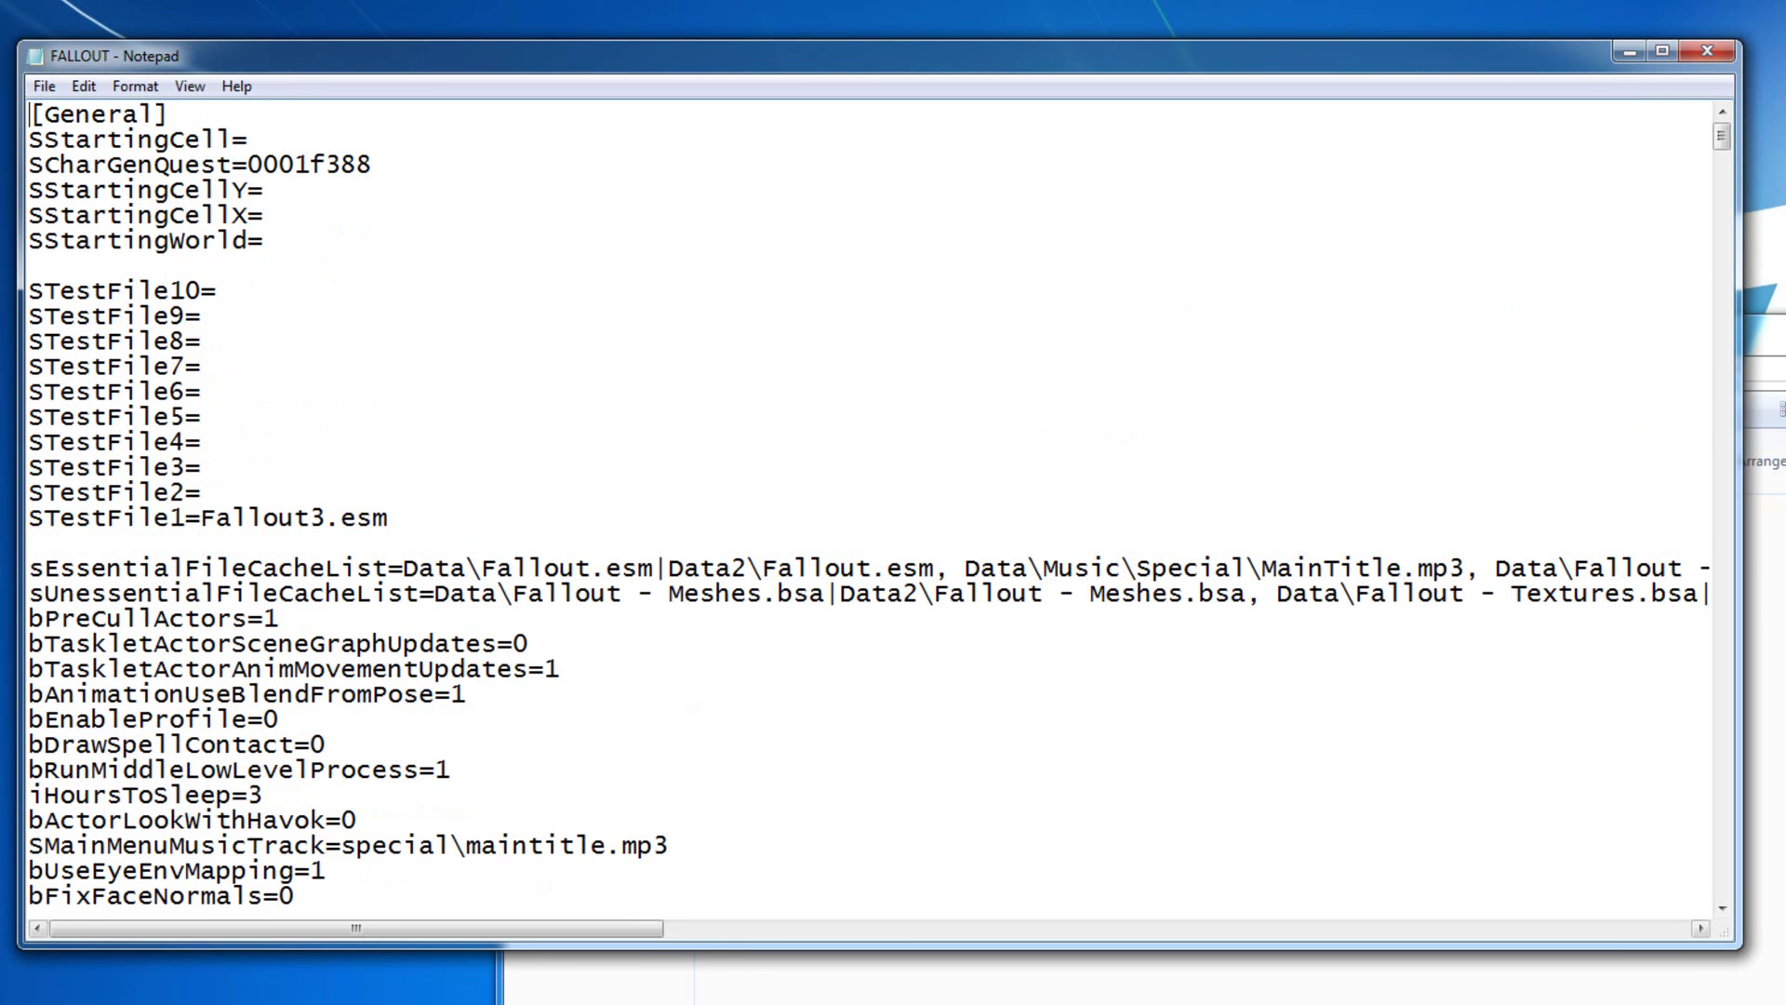
- Position the Untitled reminder note over FALLOUT, check its iNumHWThreads=2 line, then refocus FALLOUT
left_click(623, 997)
left_click(558, 975)
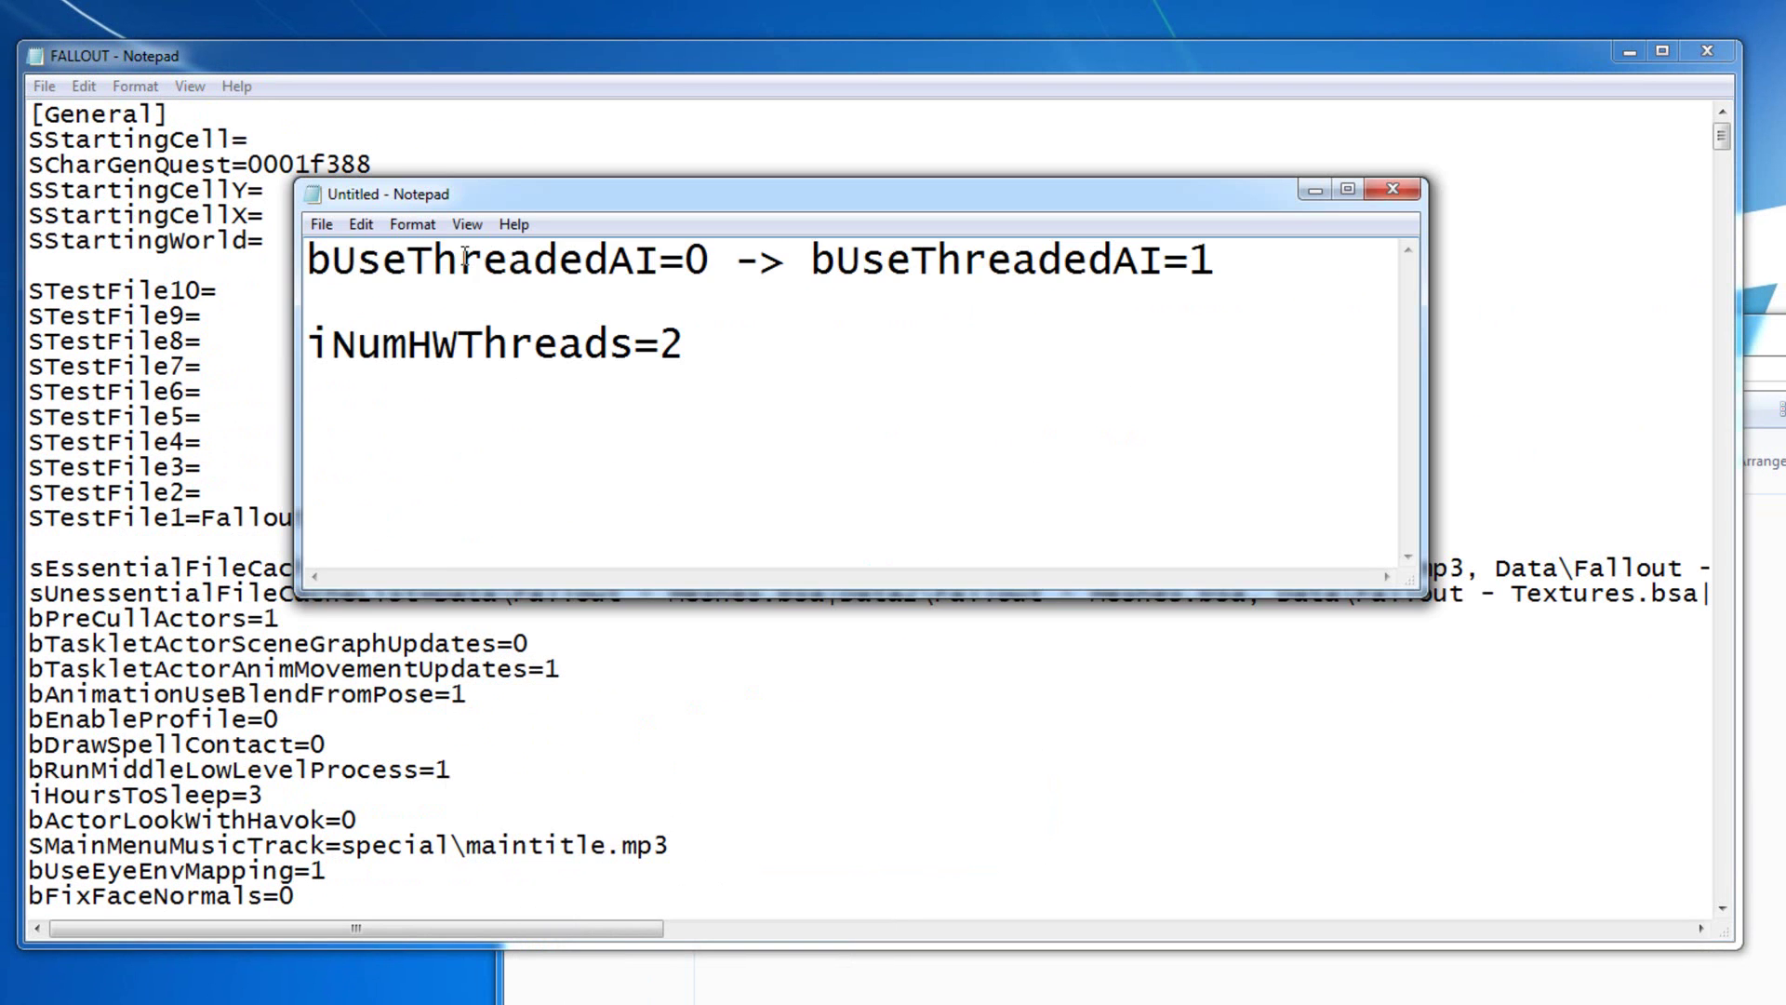
left_click_drag(528, 212, 706, 233)
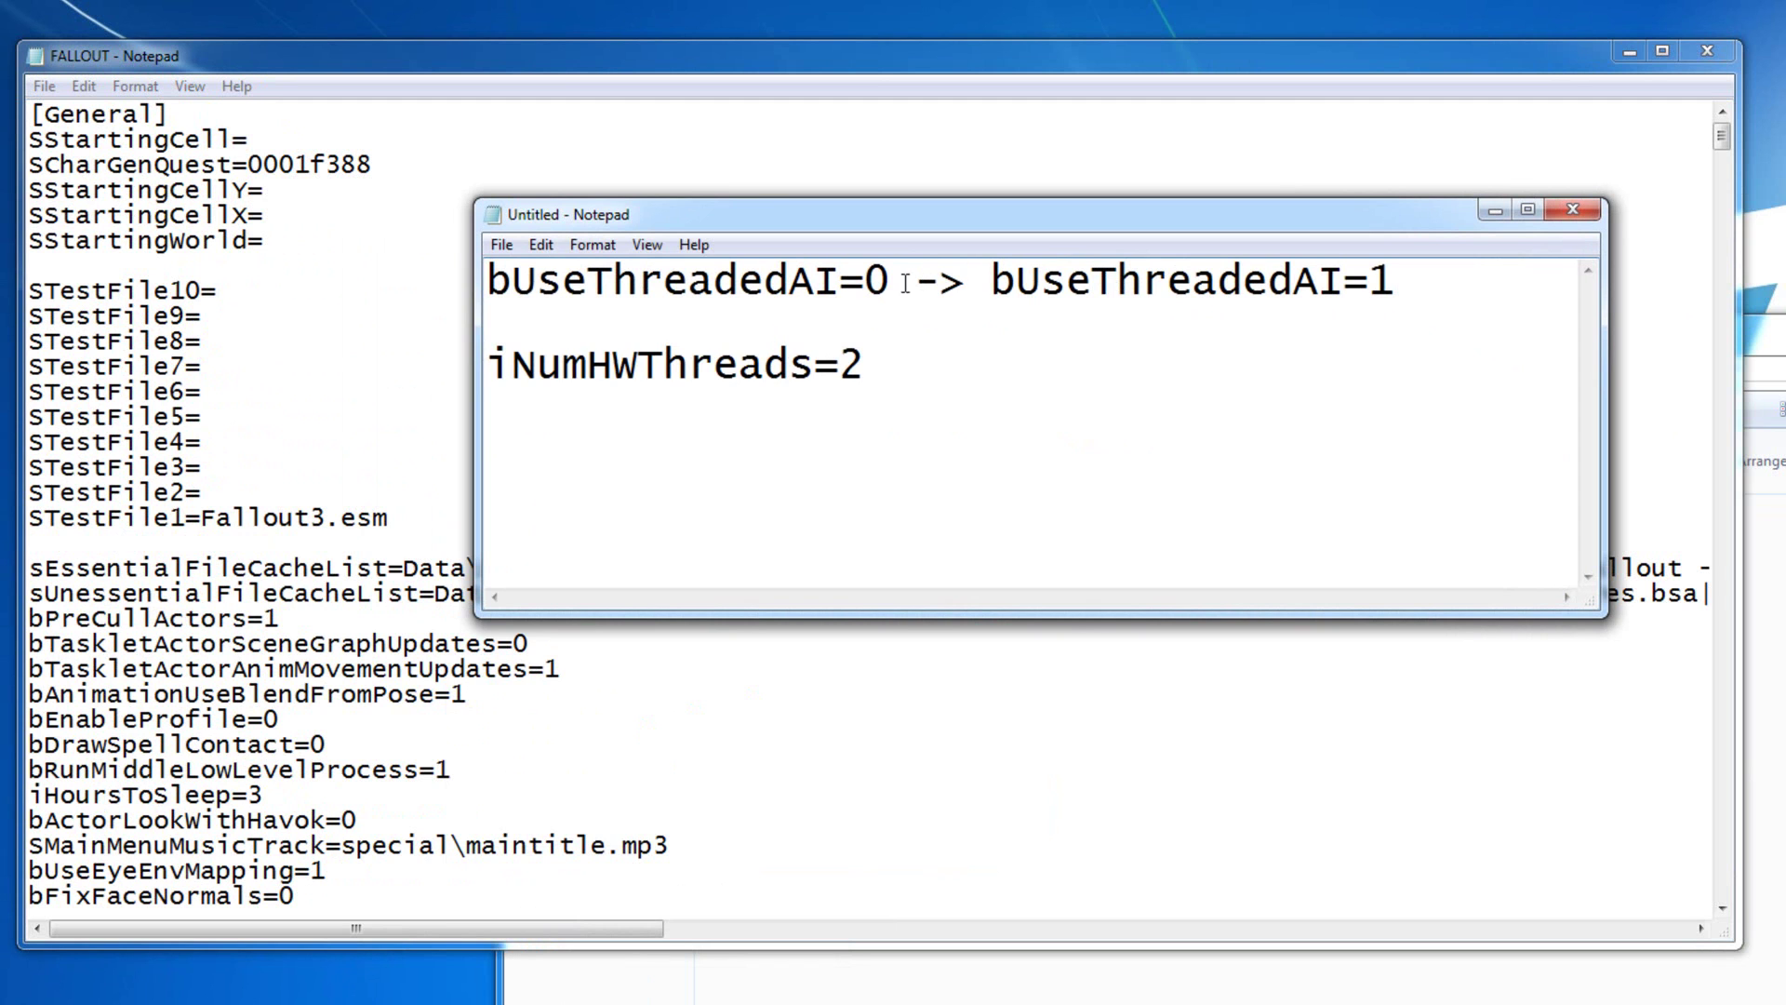
left_click_drag(921, 366, 484, 362)
left_click(960, 382)
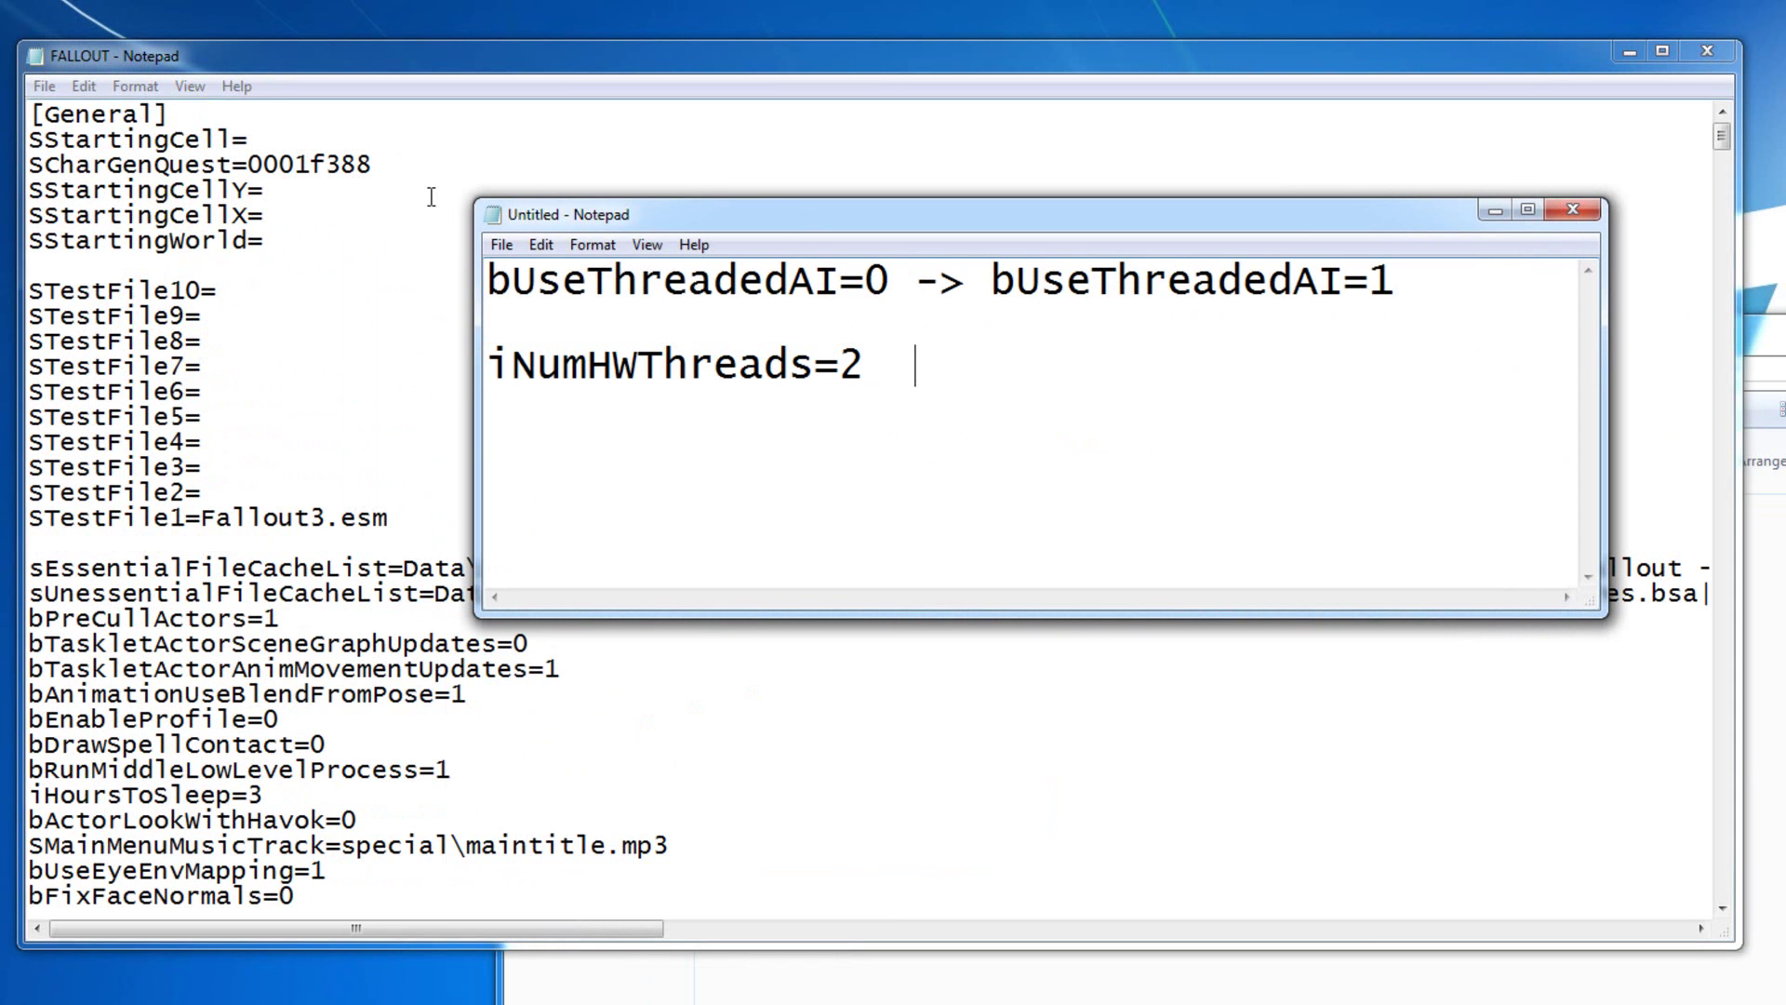
left_click(372, 79)
- Find bUseThreadedAI in FALLOUT using the name copied from the reminder note
key("ctrl+f")
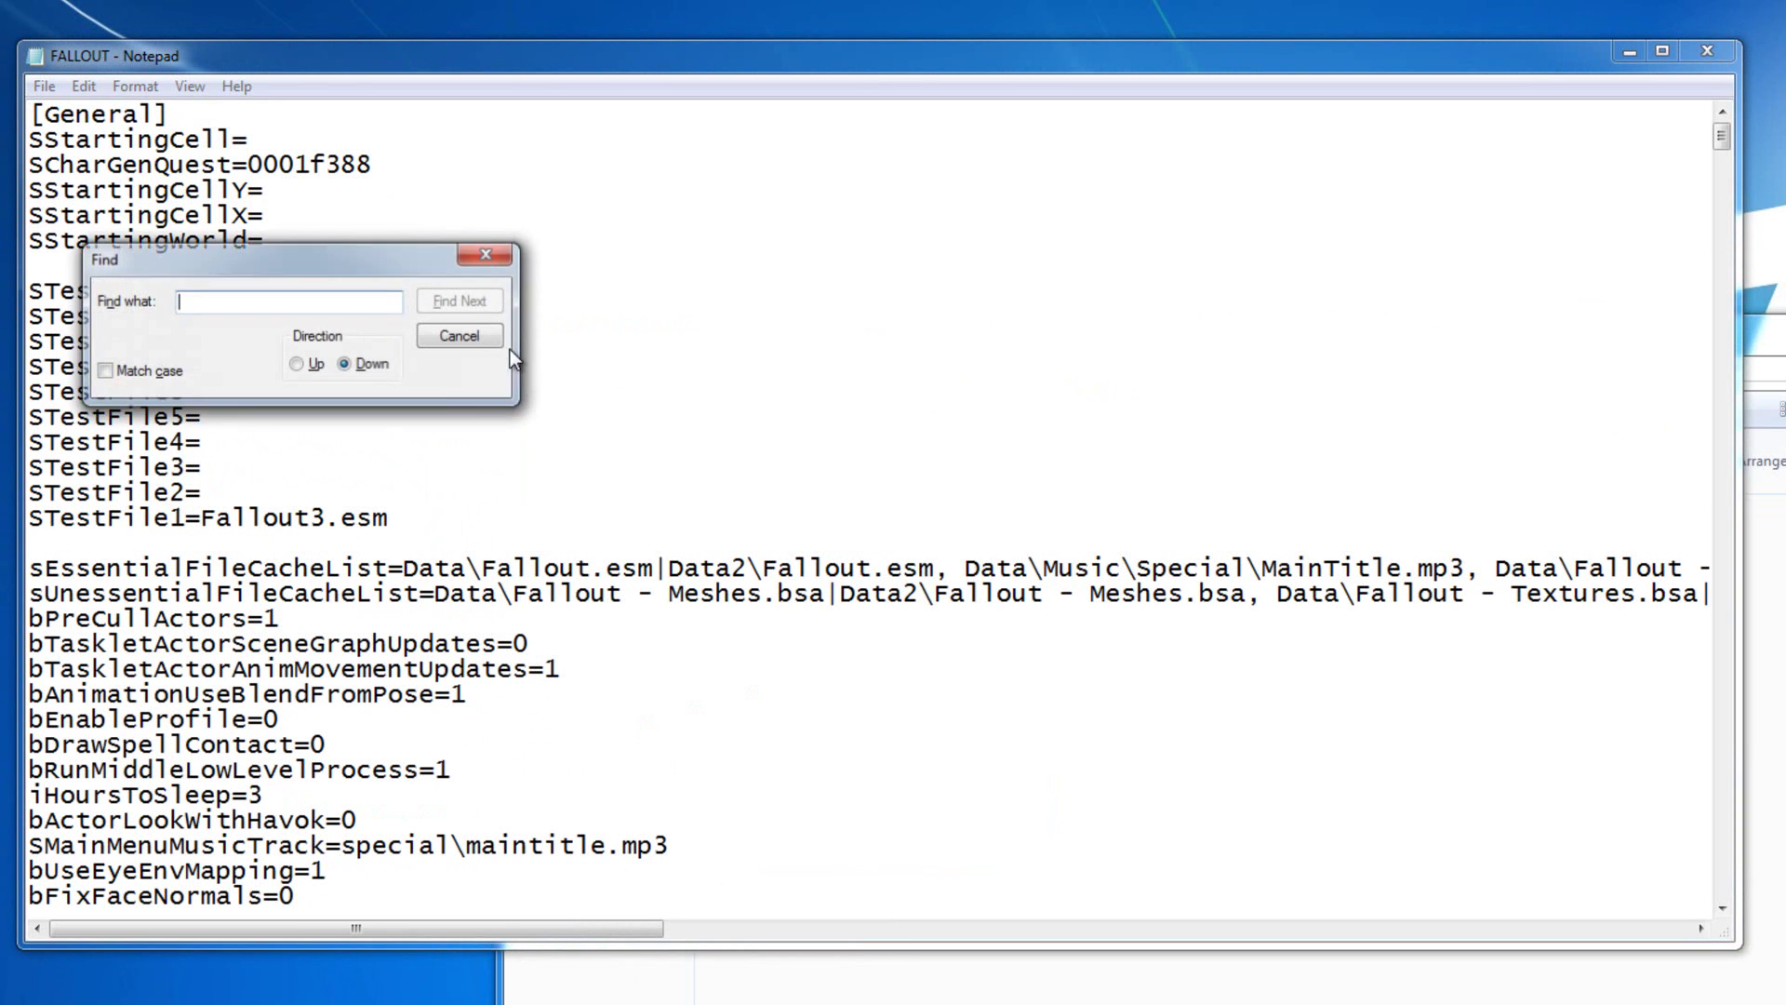
left_click(470, 972)
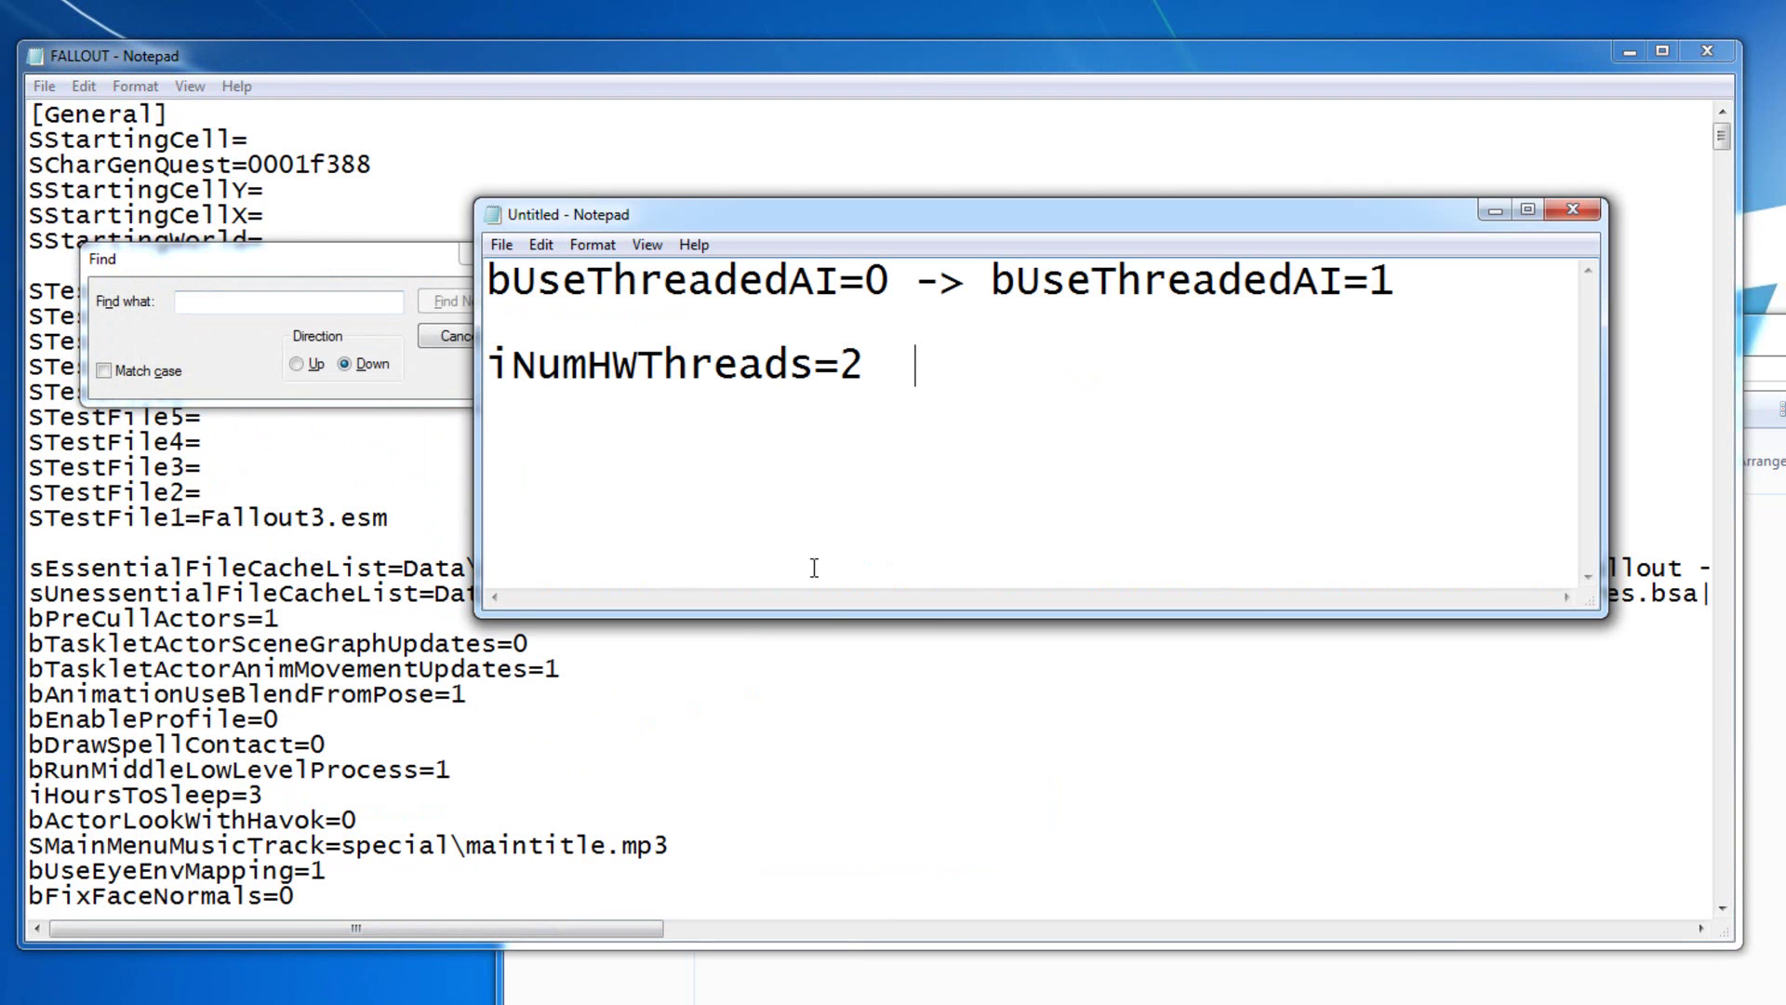
left_click_drag(837, 282, 470, 288)
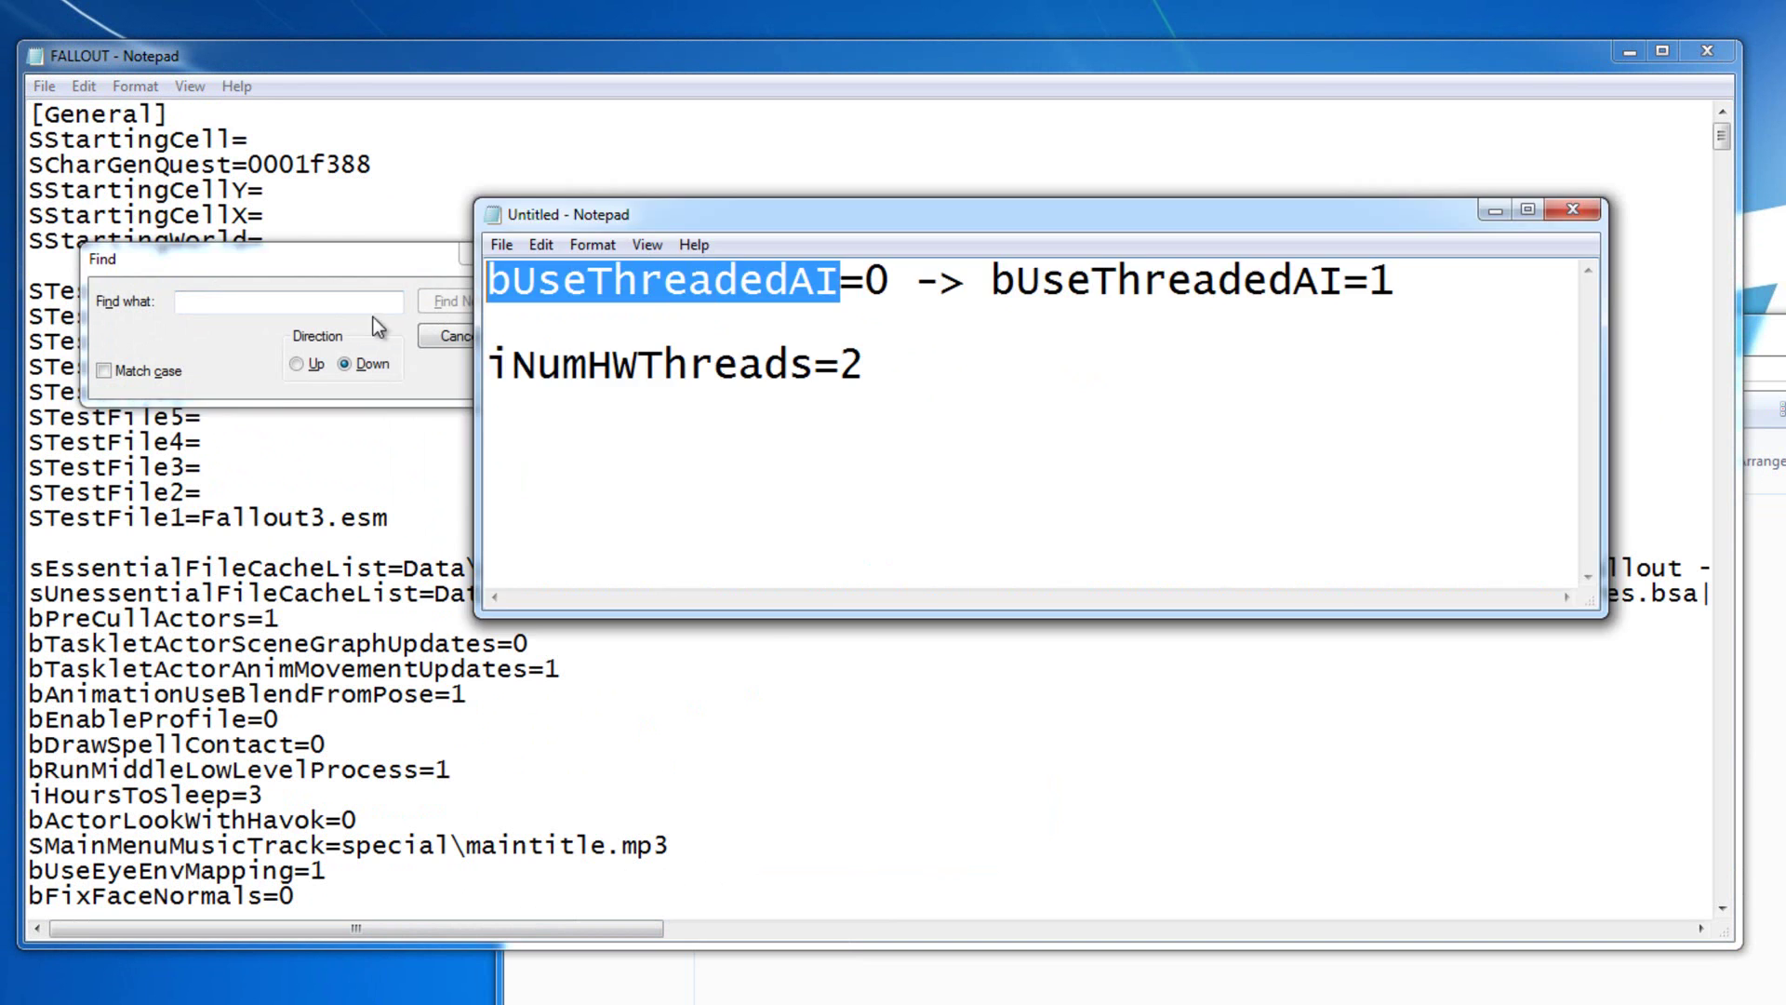
key("ctrl+c")
left_click(348, 302)
key("ctrl+v")
left_click(486, 309)
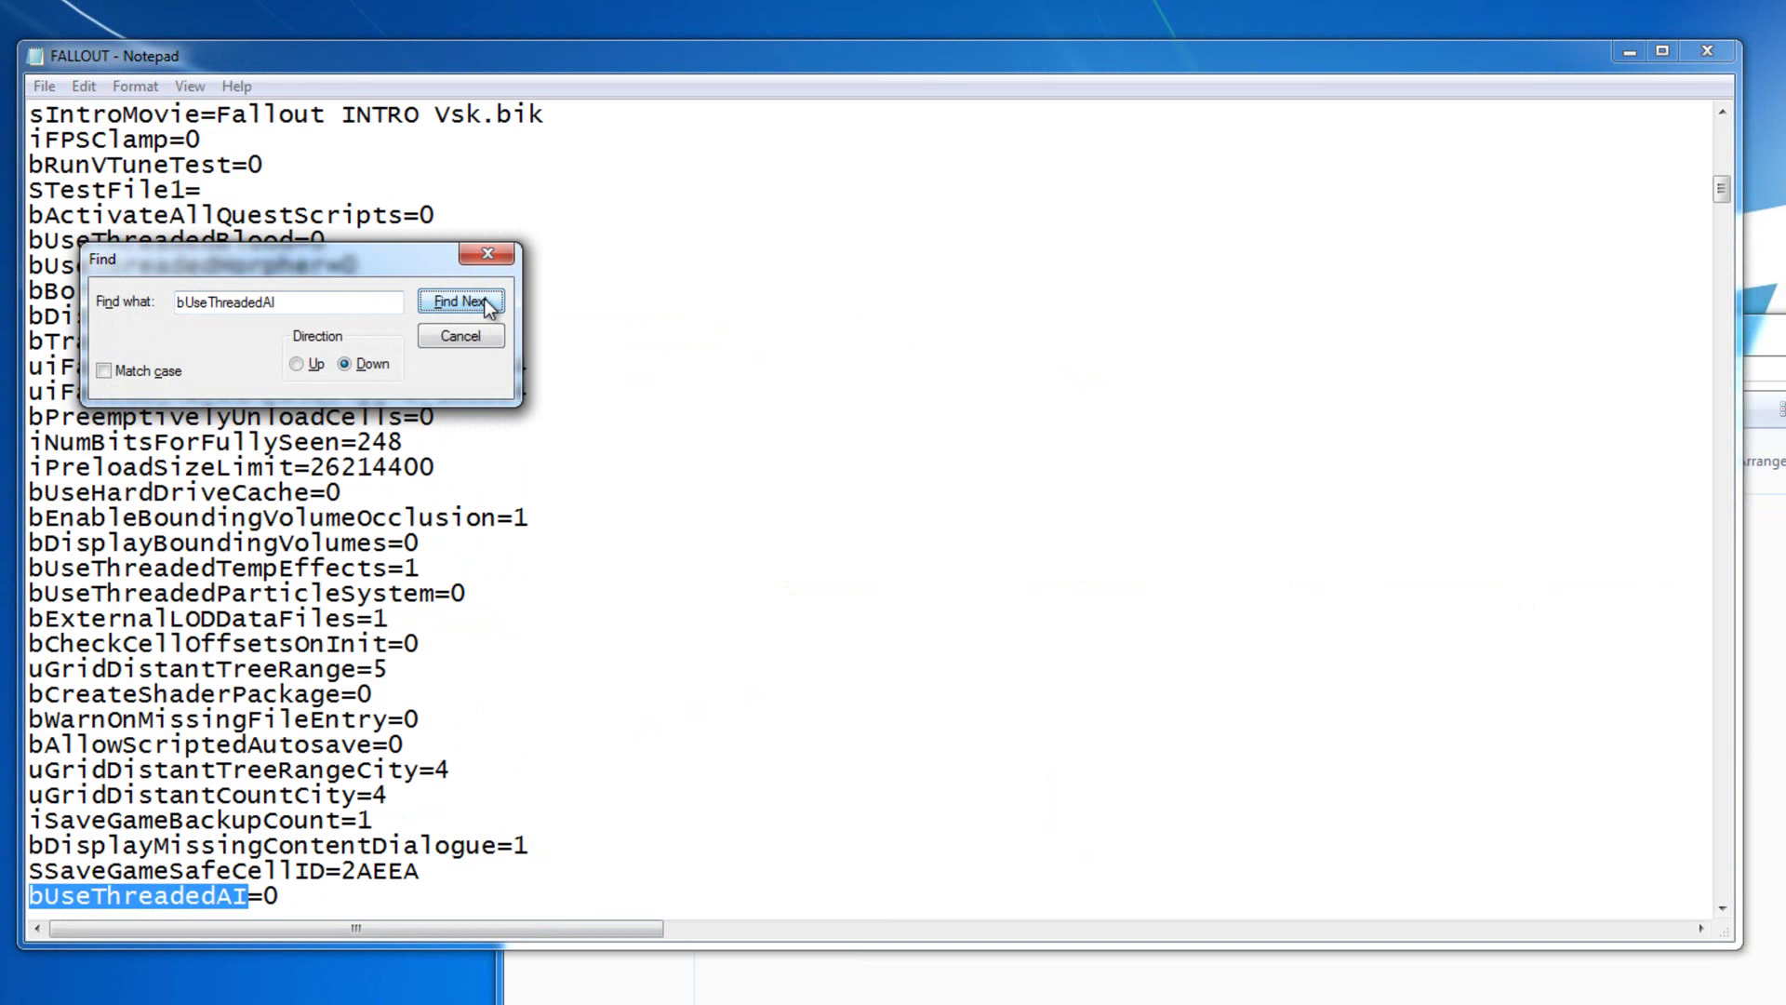
left_click(486, 253)
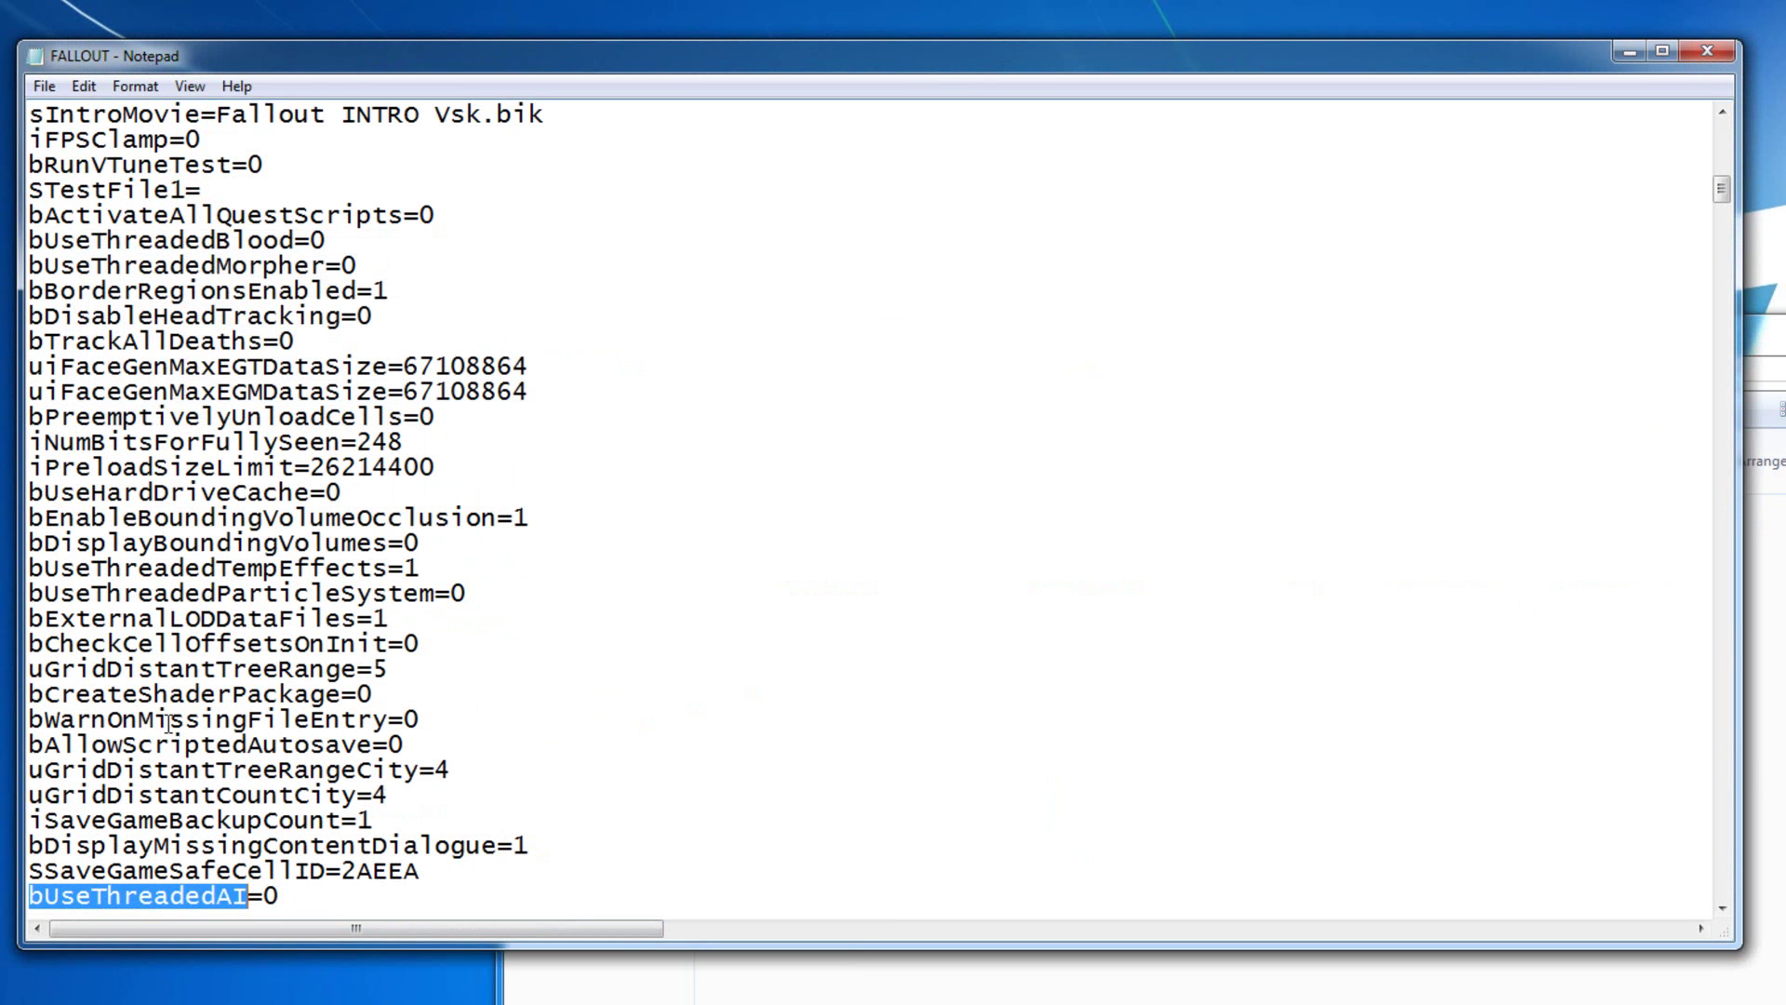
- Place the caret right after bUseThreadedAI=0 on the found line
left_click(80, 901)
left_click_drag(45, 898, 233, 907)
left_click(279, 897)
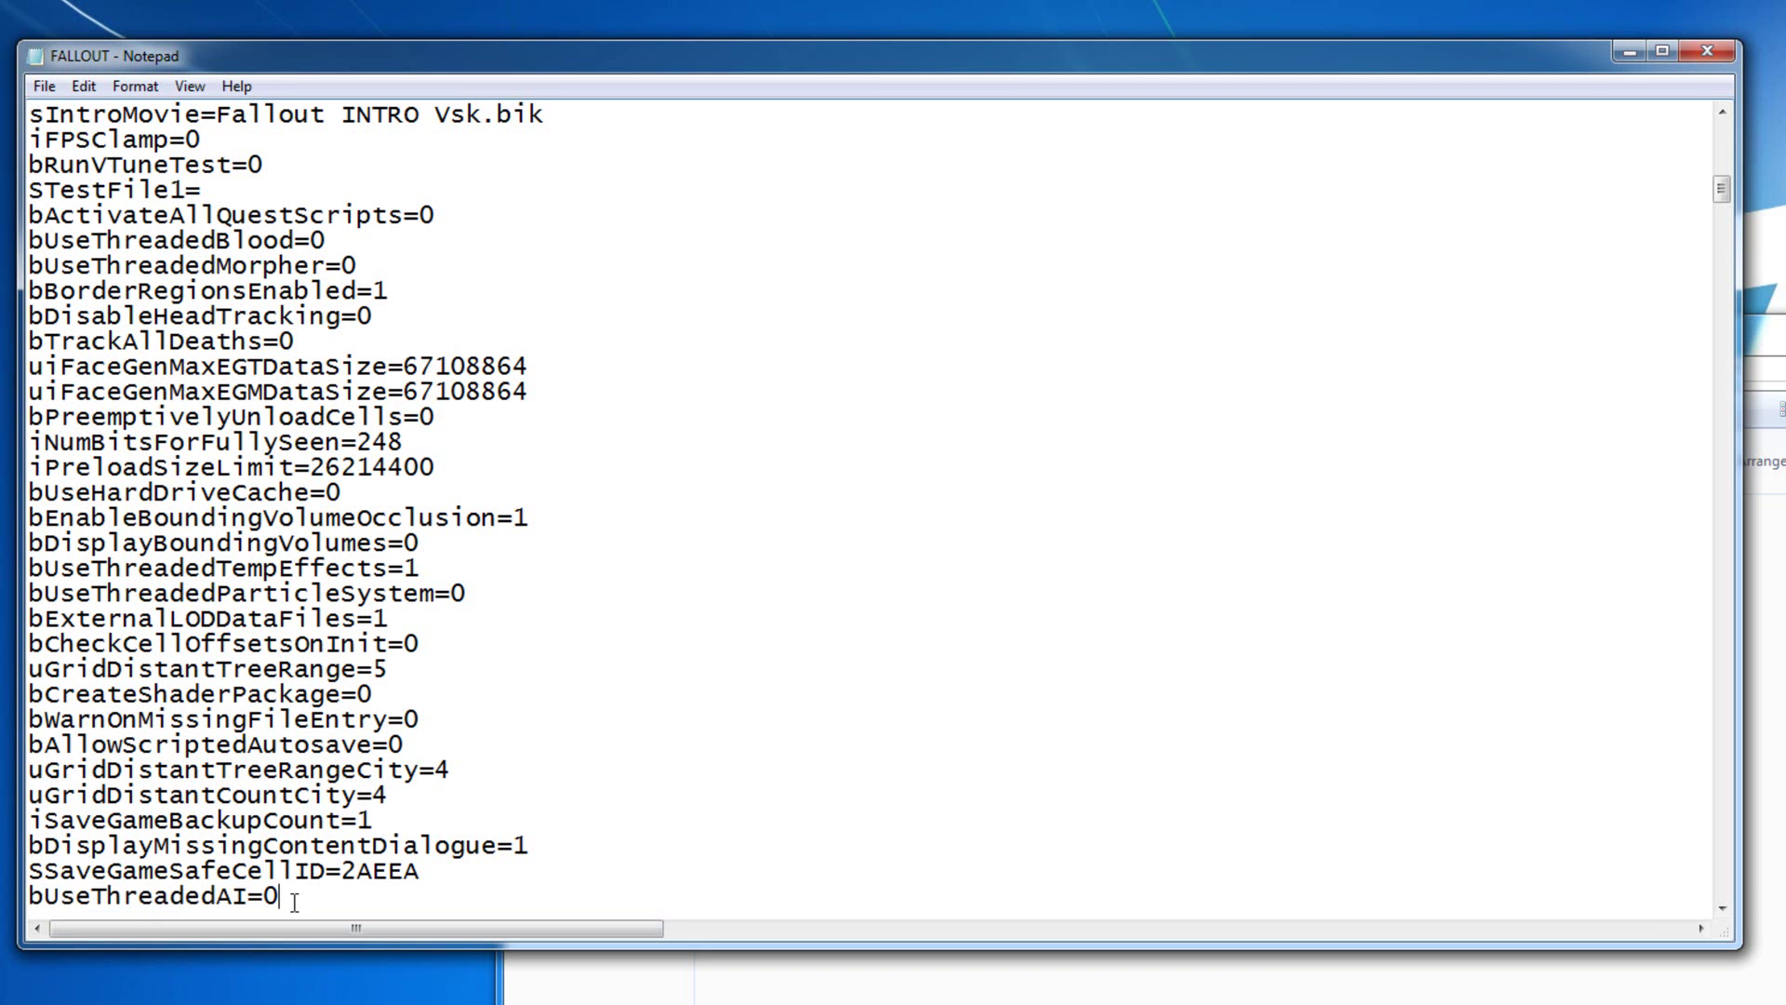
- Change bUseThreadedAI=0 to bUseThreadedAI=1 and start a new line below it
key("BackSpace")
type("1")
scroll(425, 905, "down", 1)
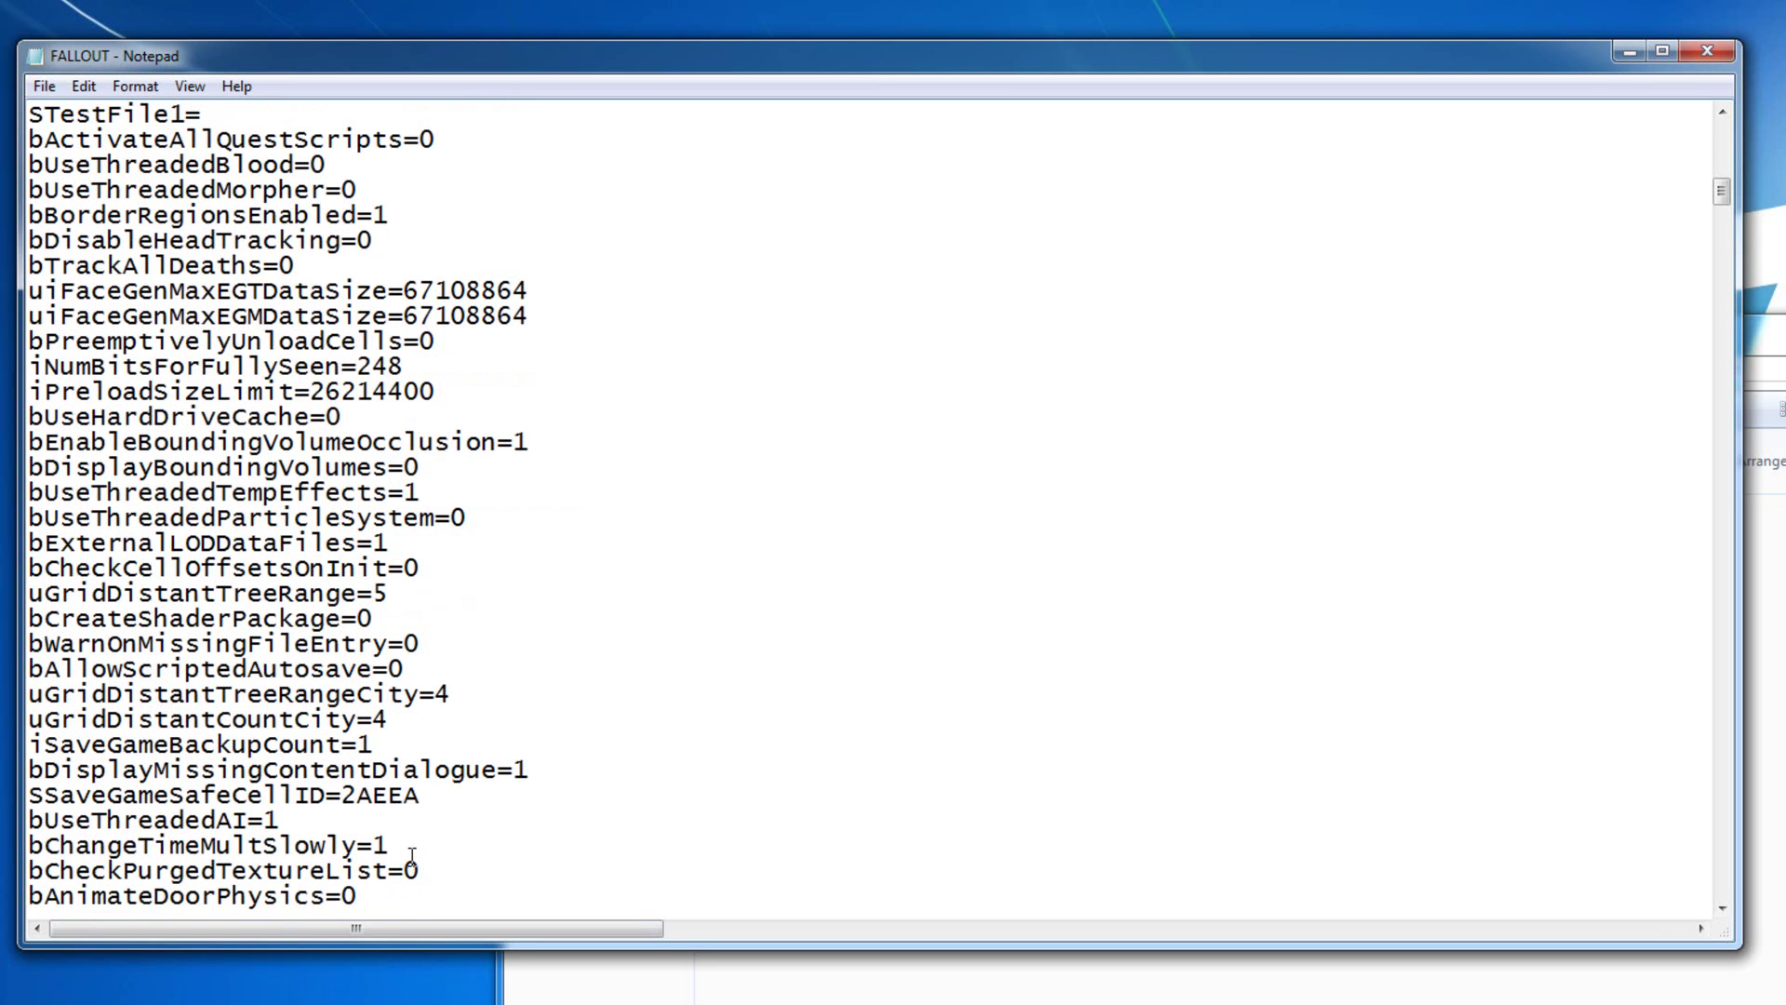
key("Return")
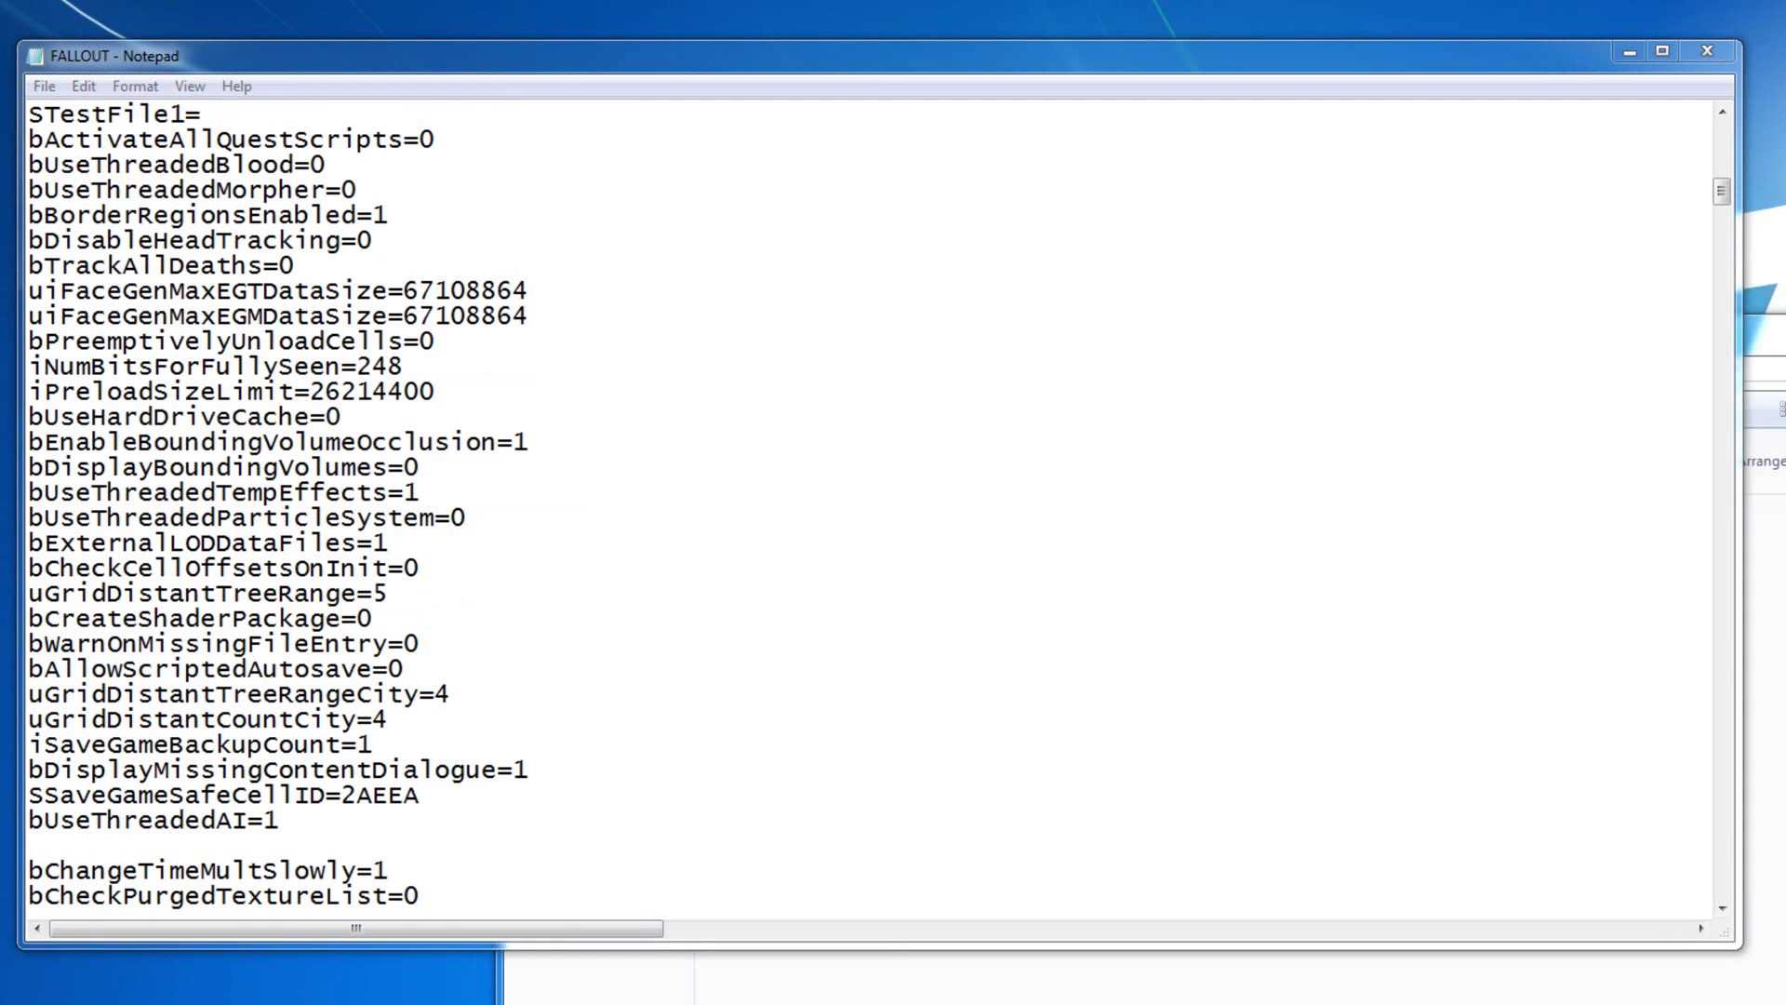
- Add iNumHWThreads=2 on the new line, copied from the reminder note
mouse_move(837, 986)
left_click(707, 972)
left_click_drag(896, 373, 486, 372)
key("ctrl+c")
left_click(53, 845)
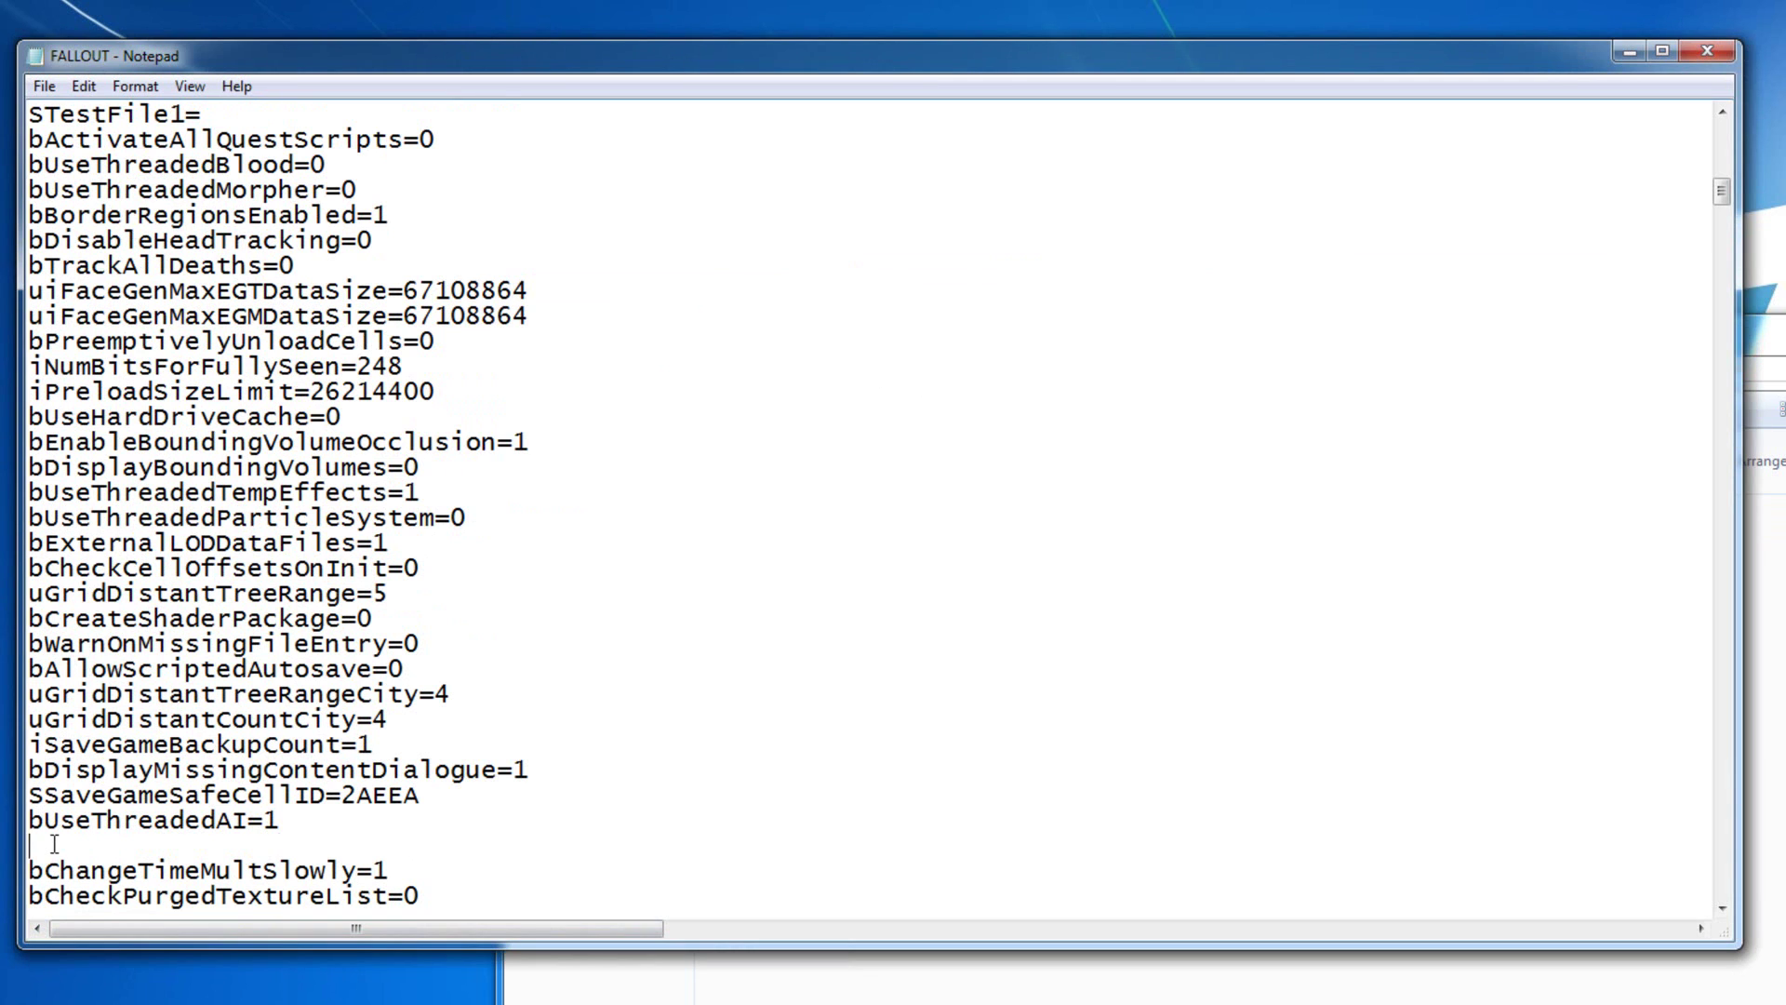
key("ctrl+v")
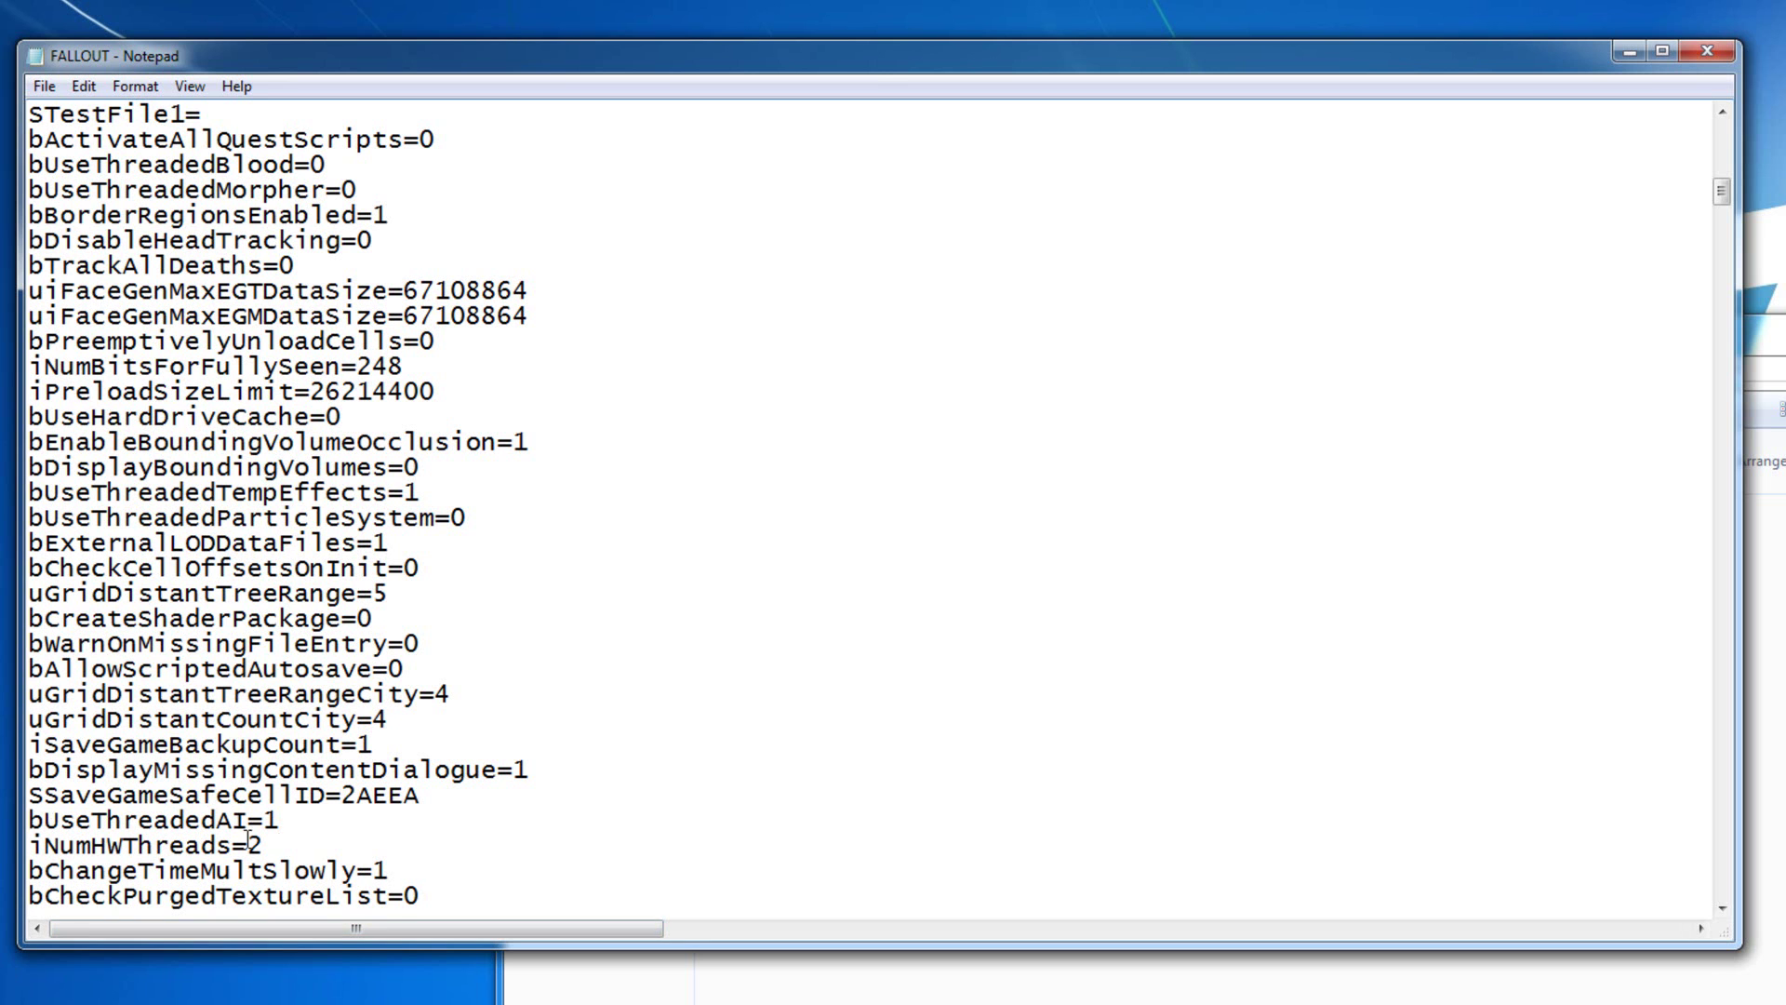
- Save the edited FALLOUT file and close Notepad
left_click(44, 86)
left_click(89, 173)
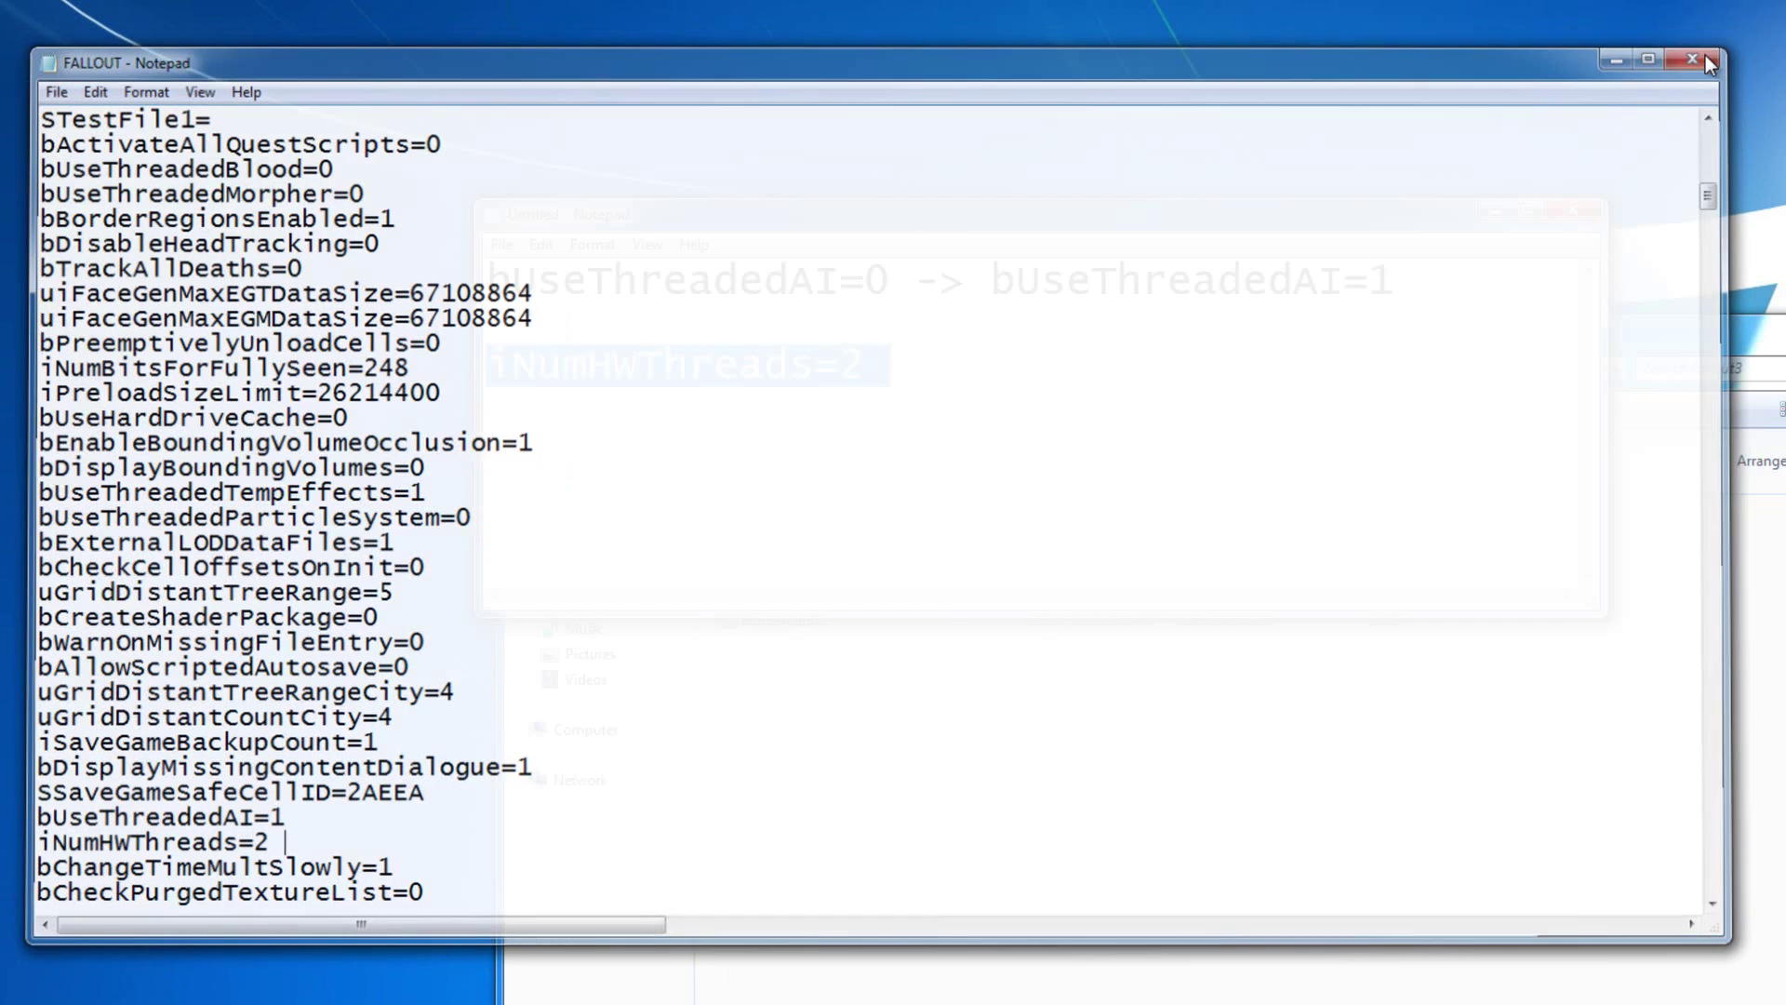
left_click(1704, 54)
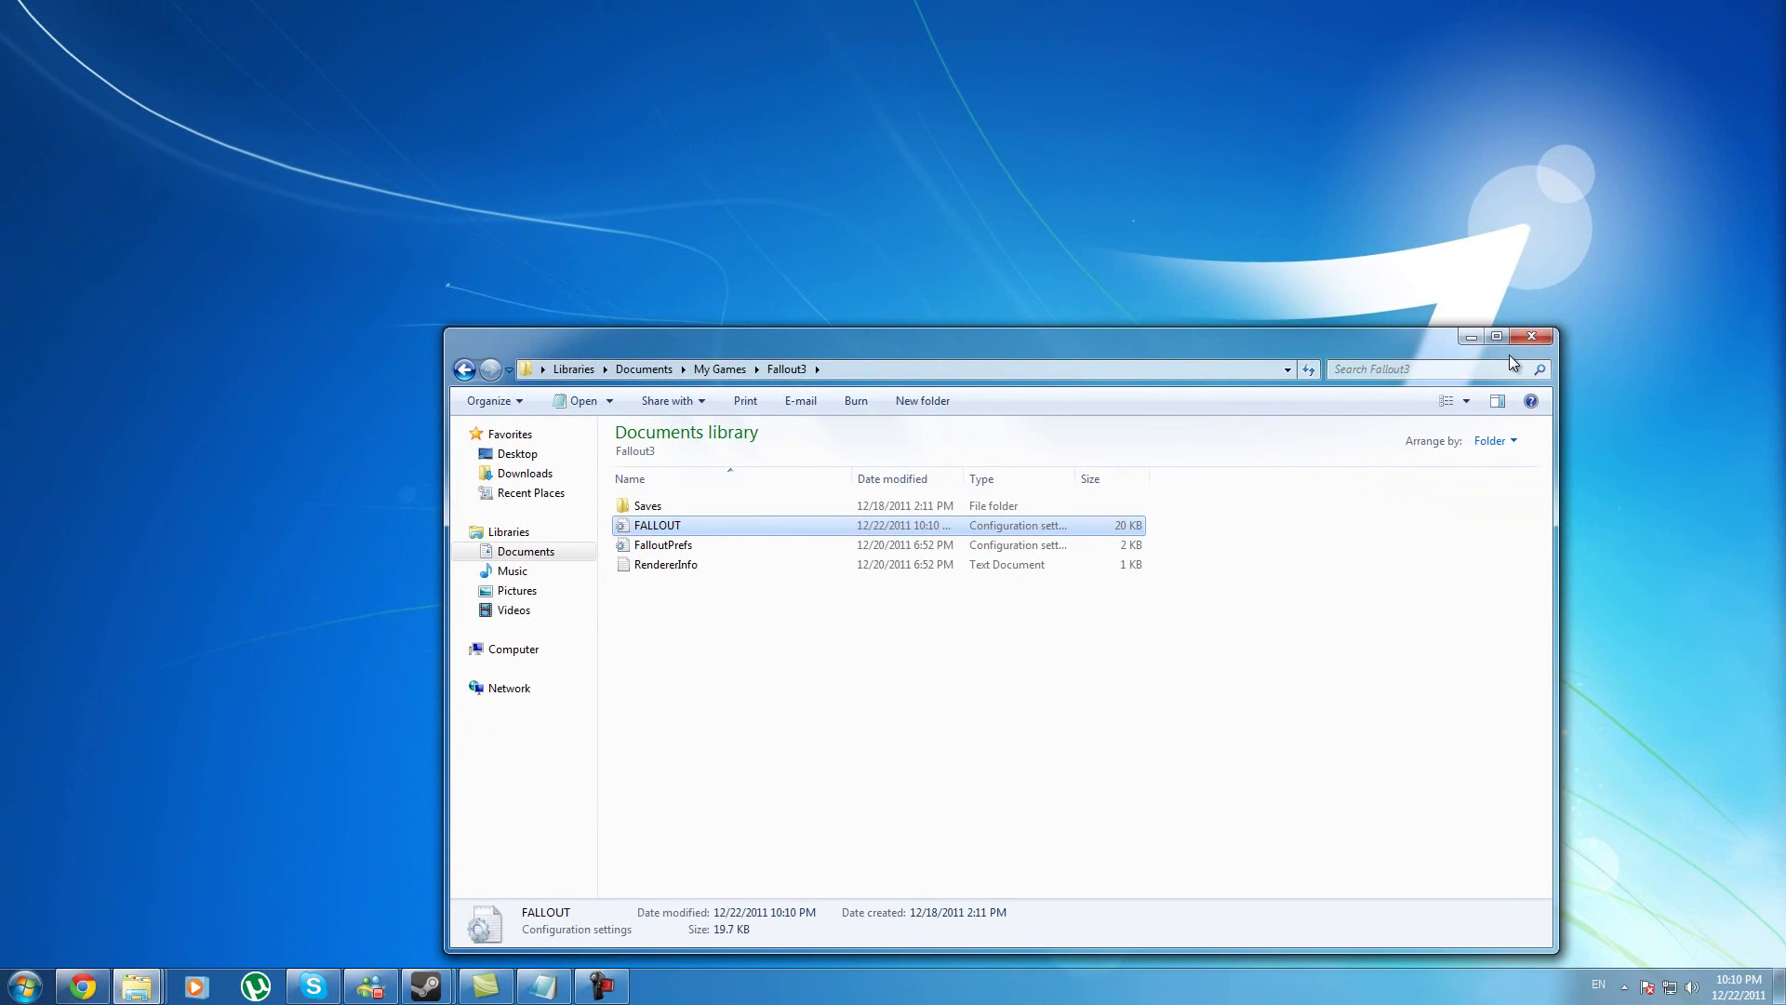
left_click(1527, 336)
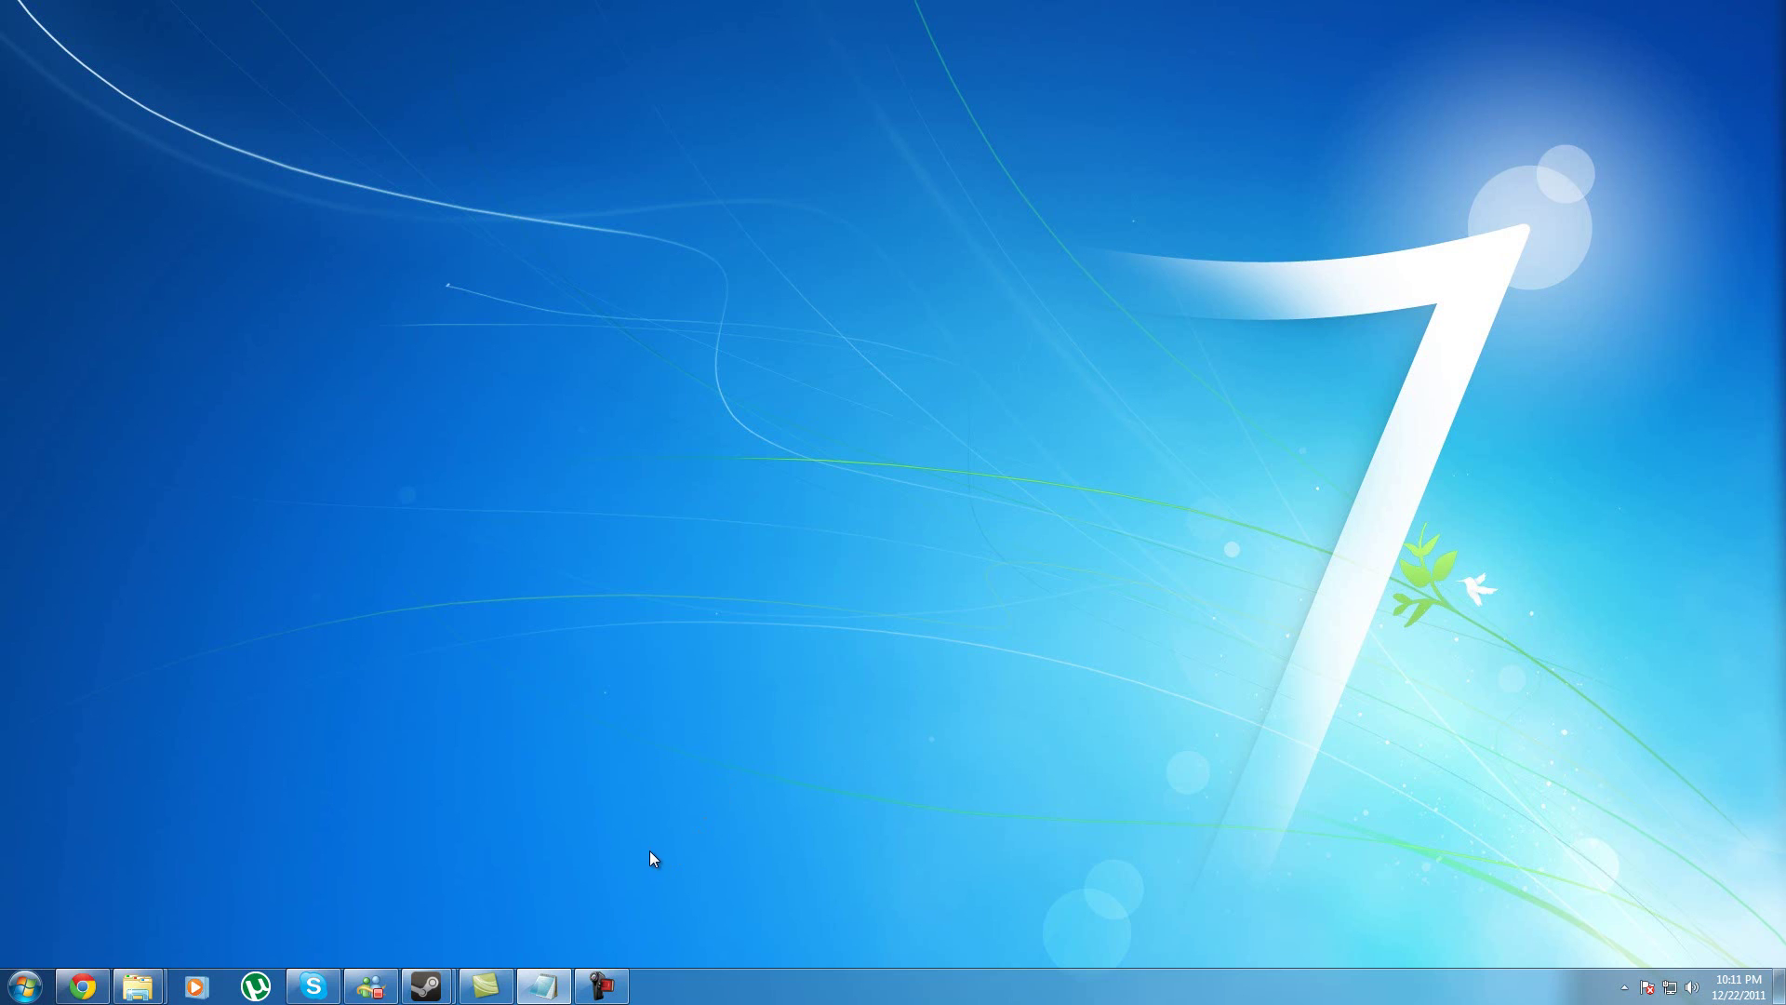
left_click(602, 986)
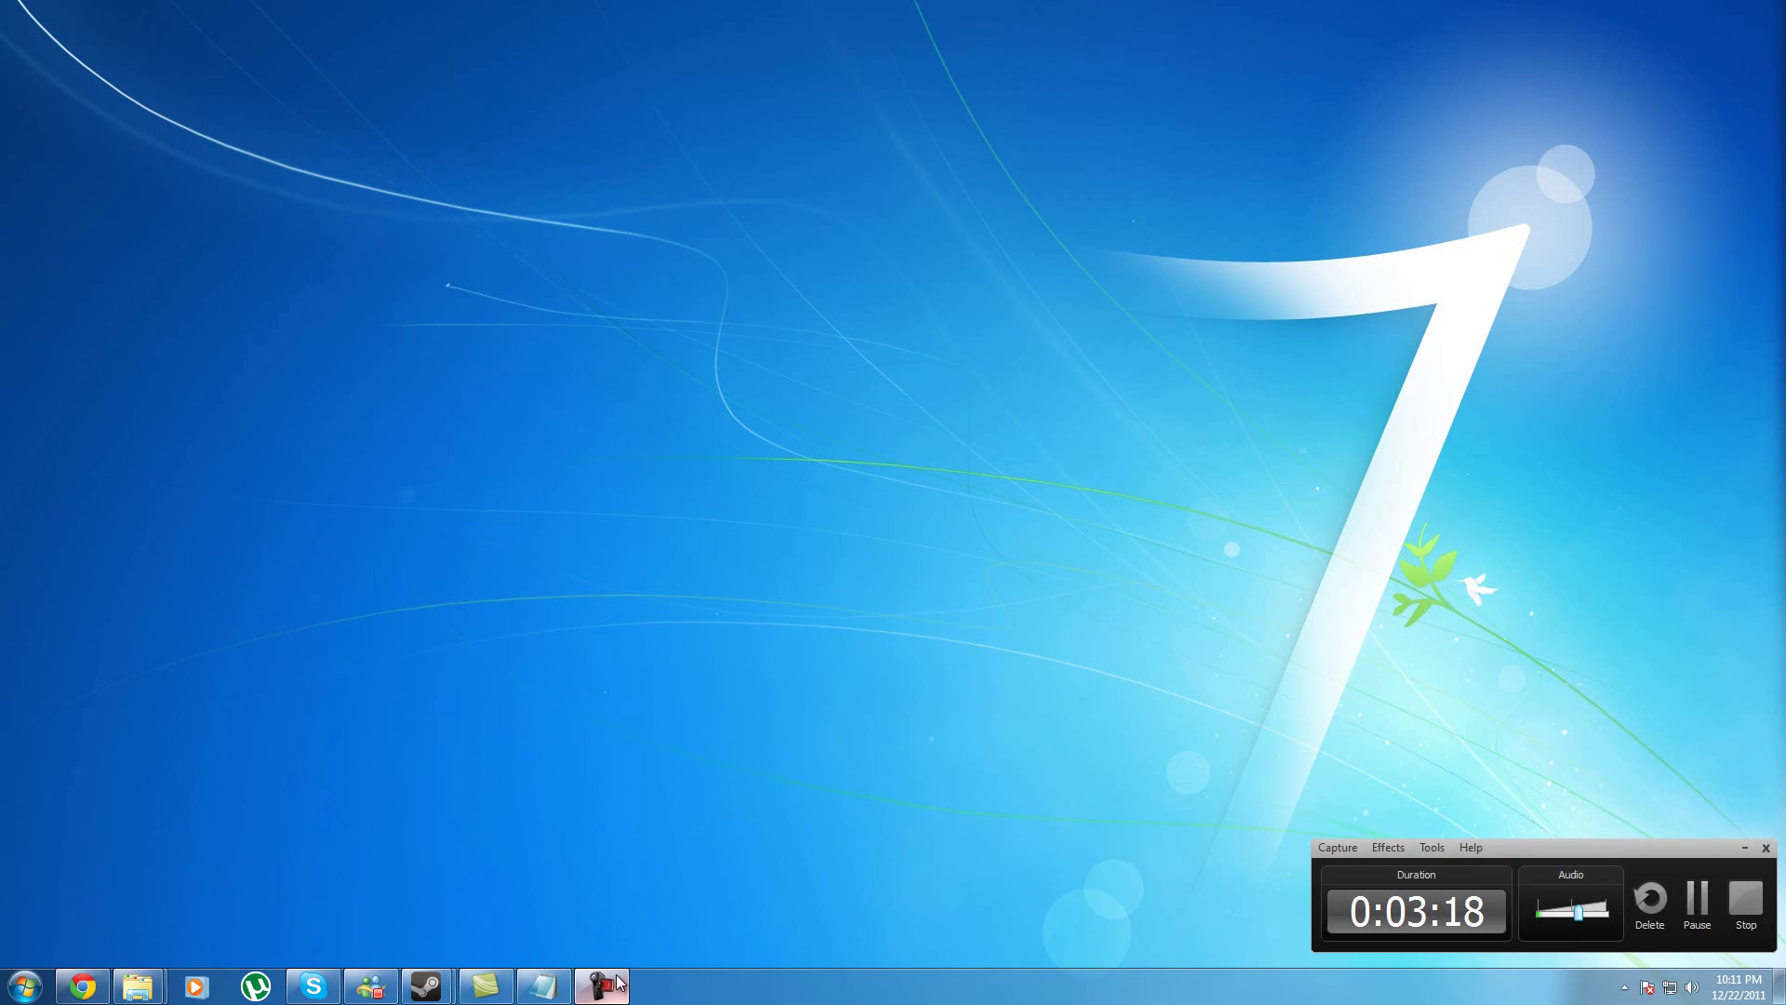